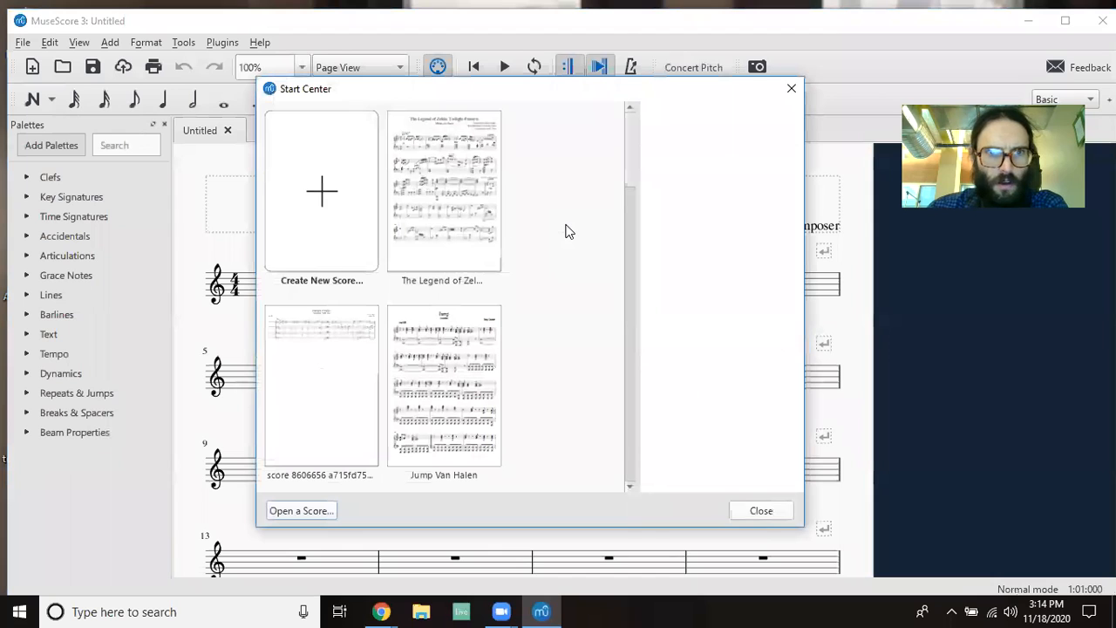
# Start a new score and title it with the teacher's name followed by "- Guitar Thing".
pyautogui.click(319, 192)
pyautogui.click(314, 176)
pyautogui.write('Mr. RIcha')
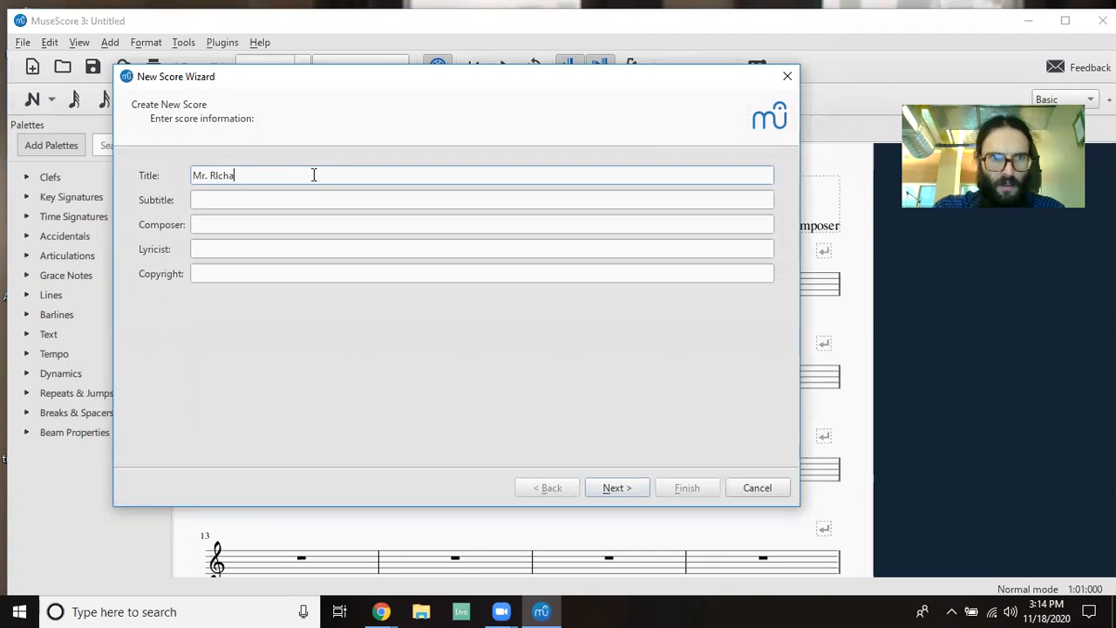
pyautogui.write('rd - Gui')
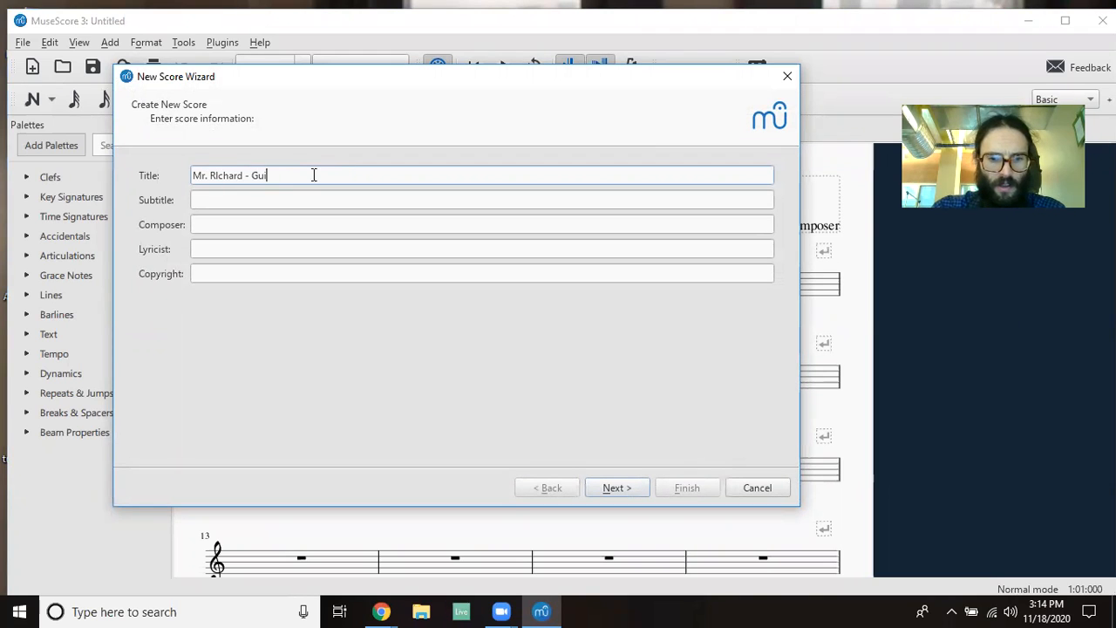
pyautogui.write('tar Thing')
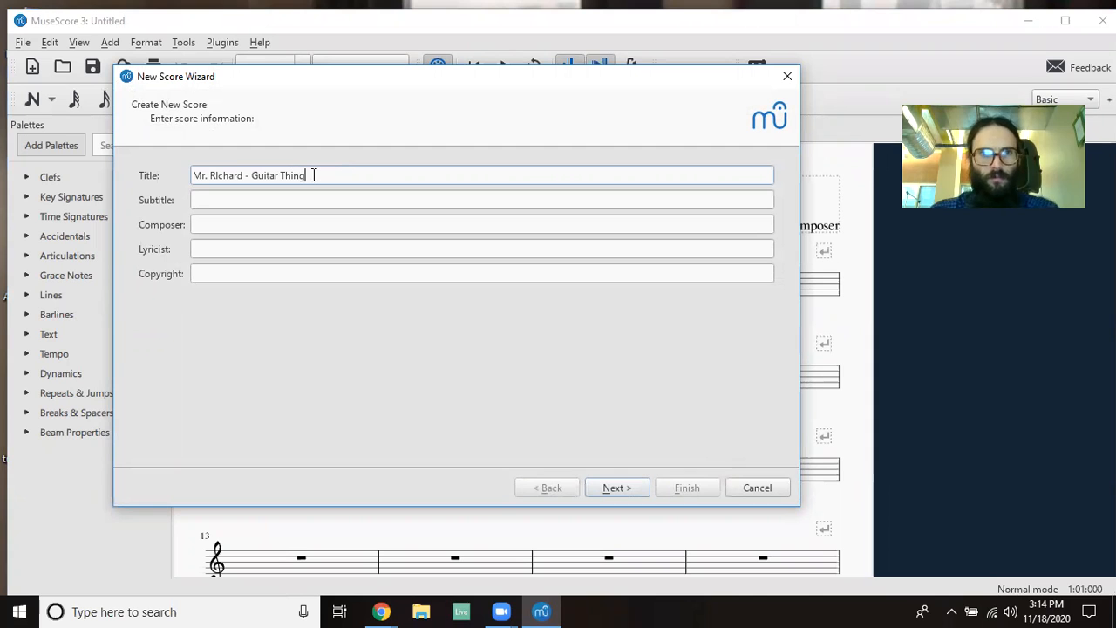
pyautogui.click(614, 488)
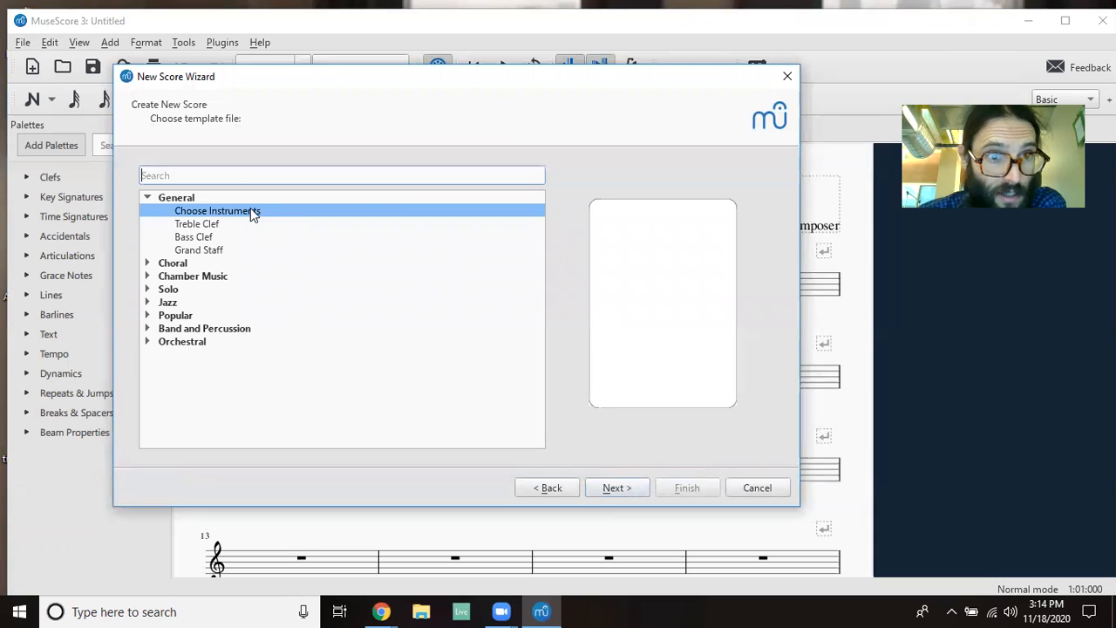
# Use the Choose Instruments template and add an Acoustic Guitar from the plucked strings to the score.
pyautogui.click(628, 488)
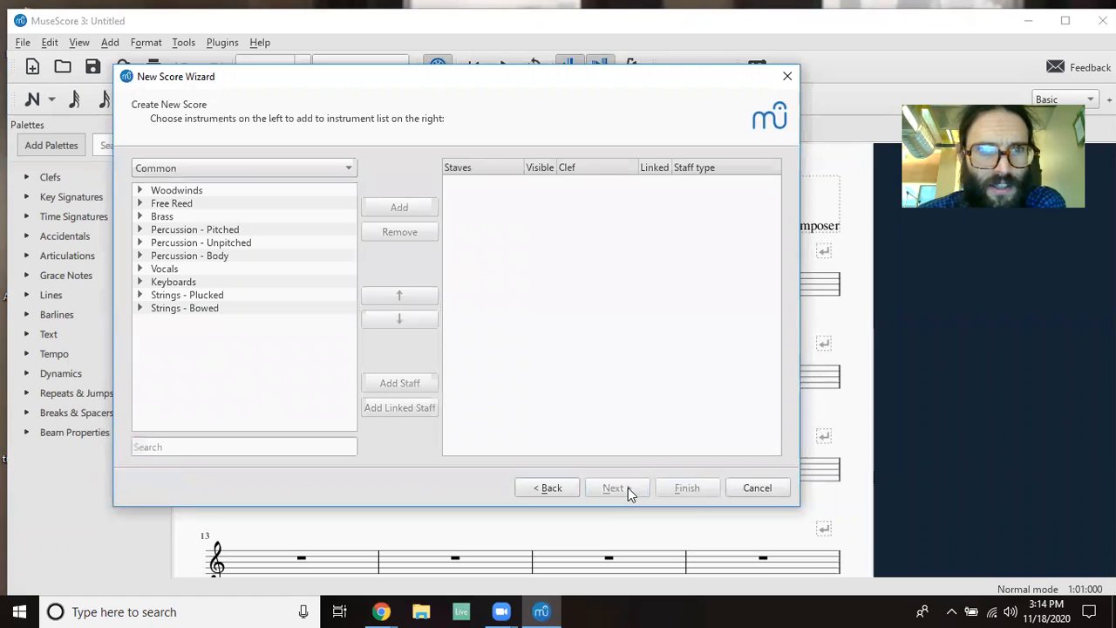
pyautogui.click(140, 297)
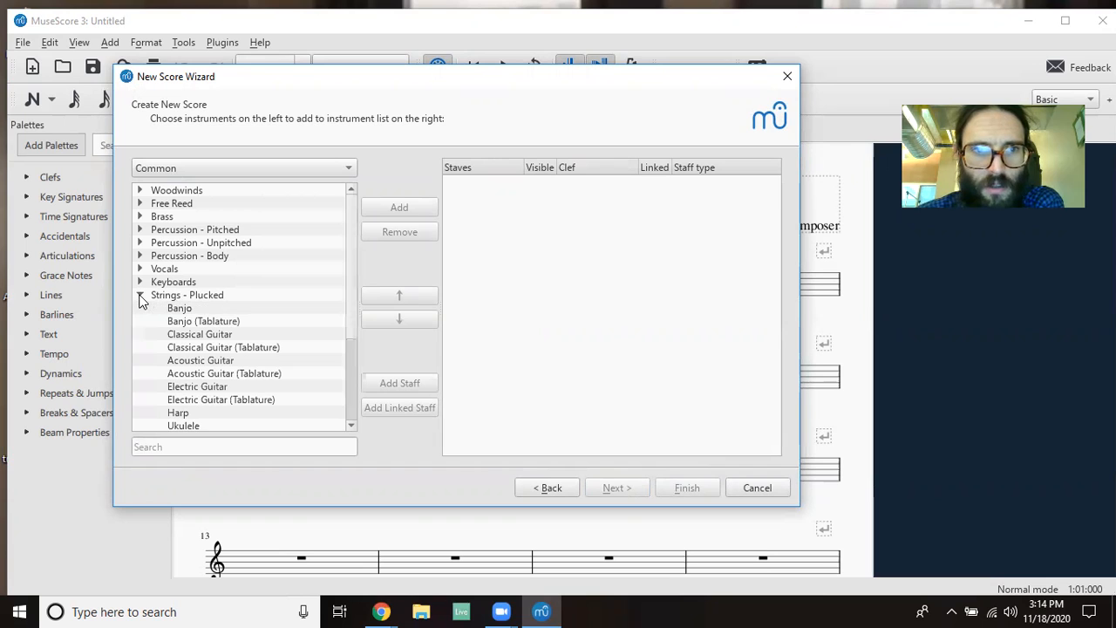
pyautogui.click(193, 336)
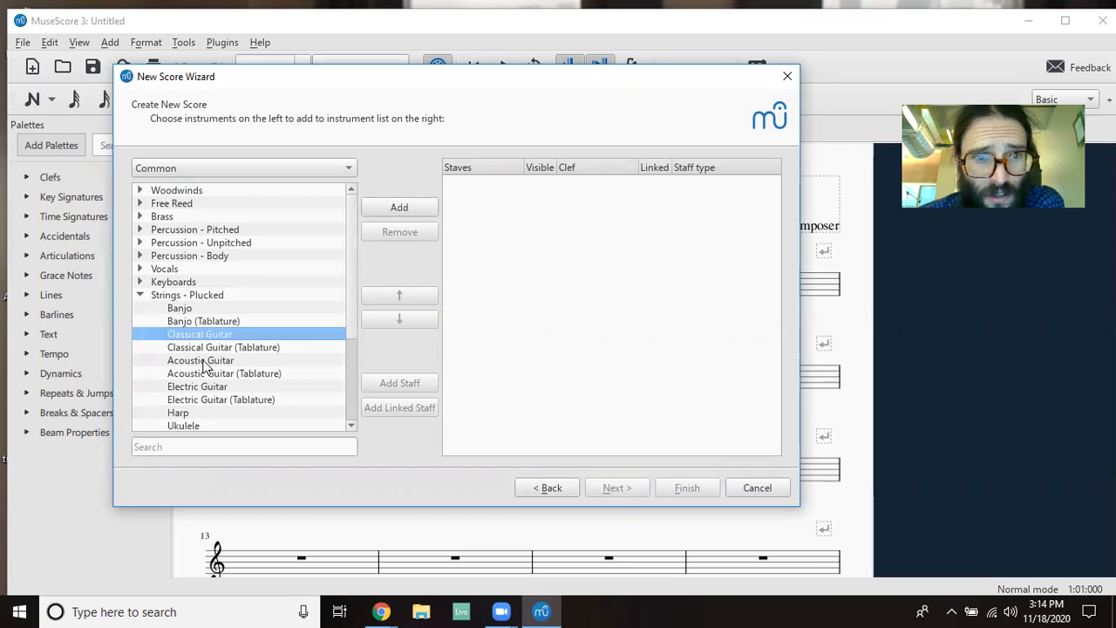
pyautogui.click(201, 363)
pyautogui.click(201, 387)
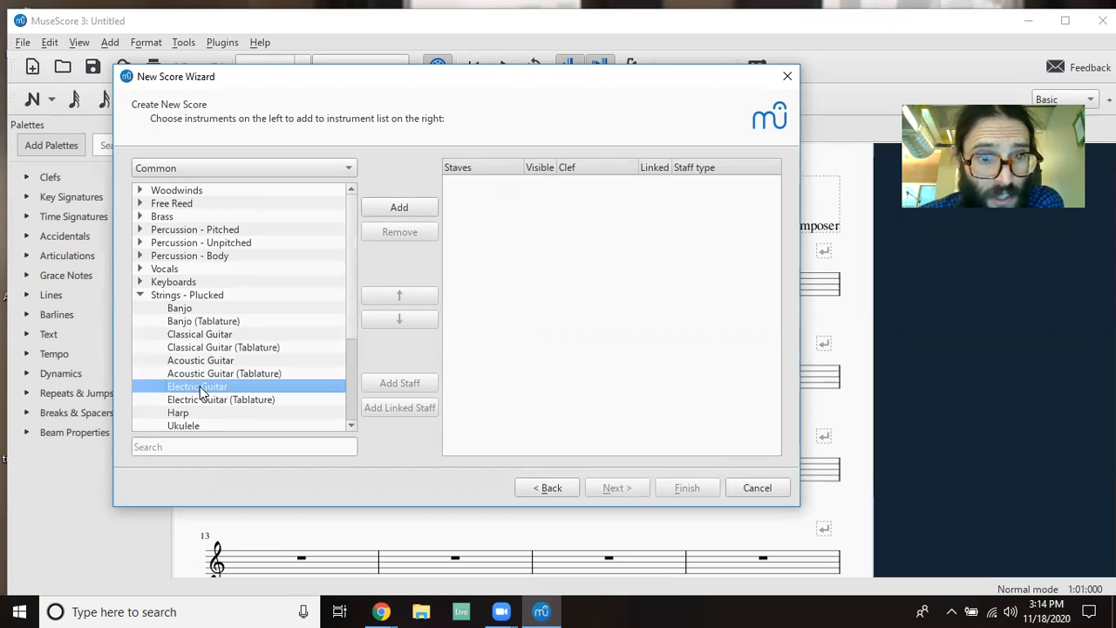
pyautogui.click(266, 374)
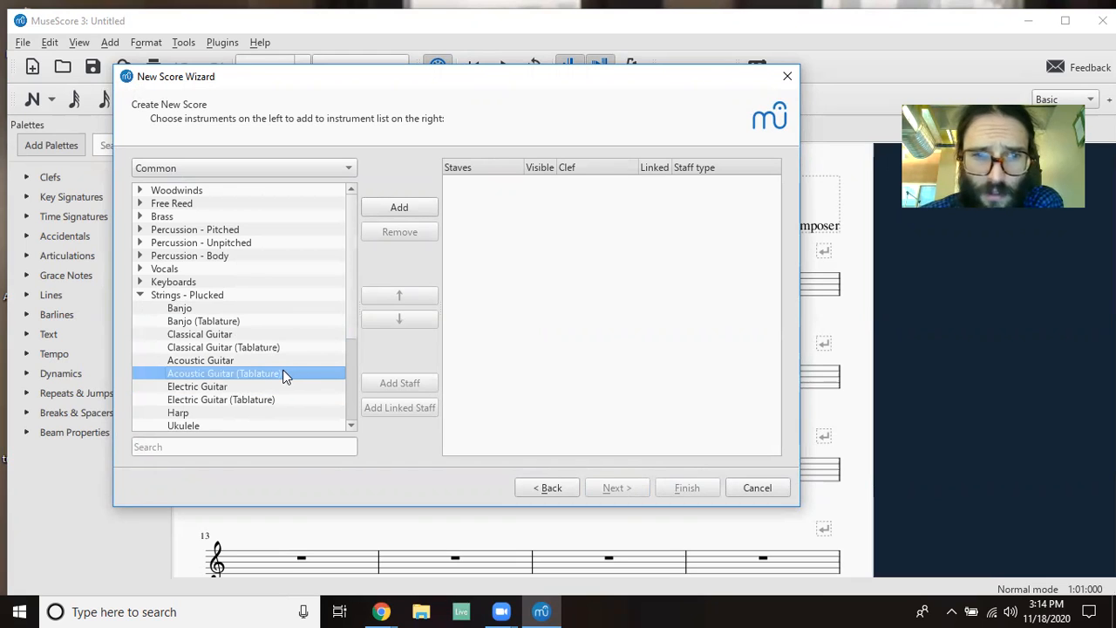
pyautogui.click(243, 362)
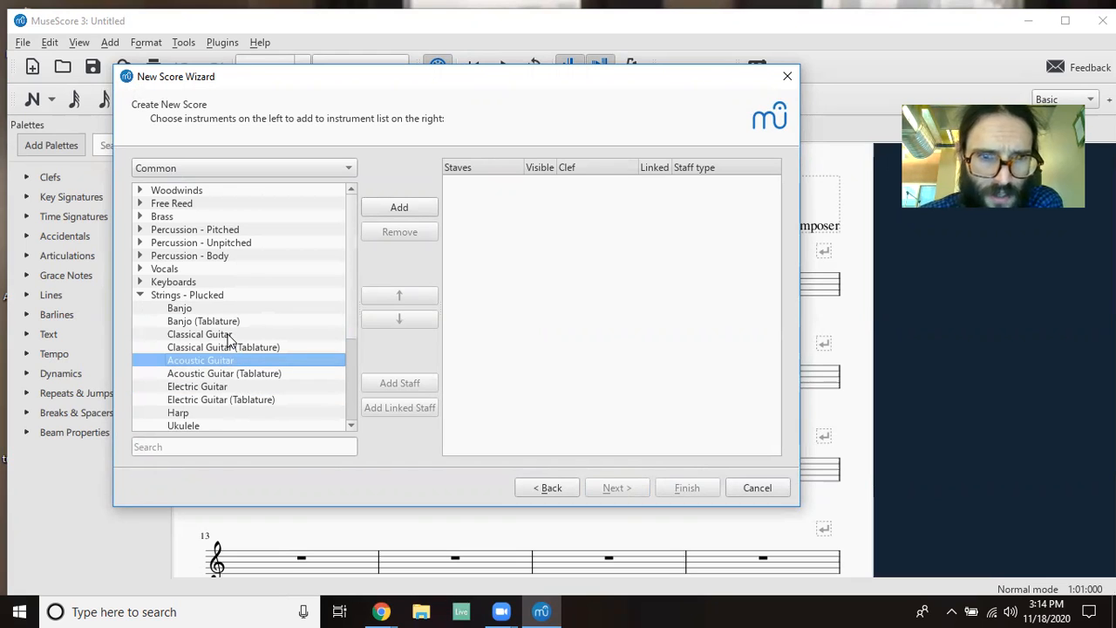
pyautogui.click(229, 336)
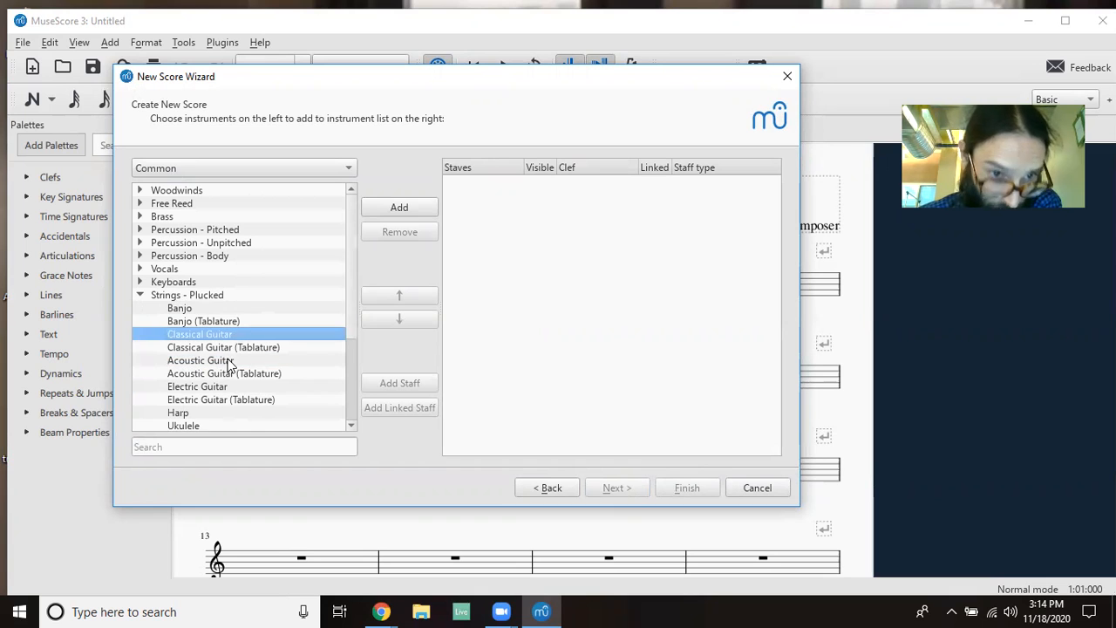
pyautogui.click(230, 362)
pyautogui.click(224, 389)
pyautogui.click(226, 365)
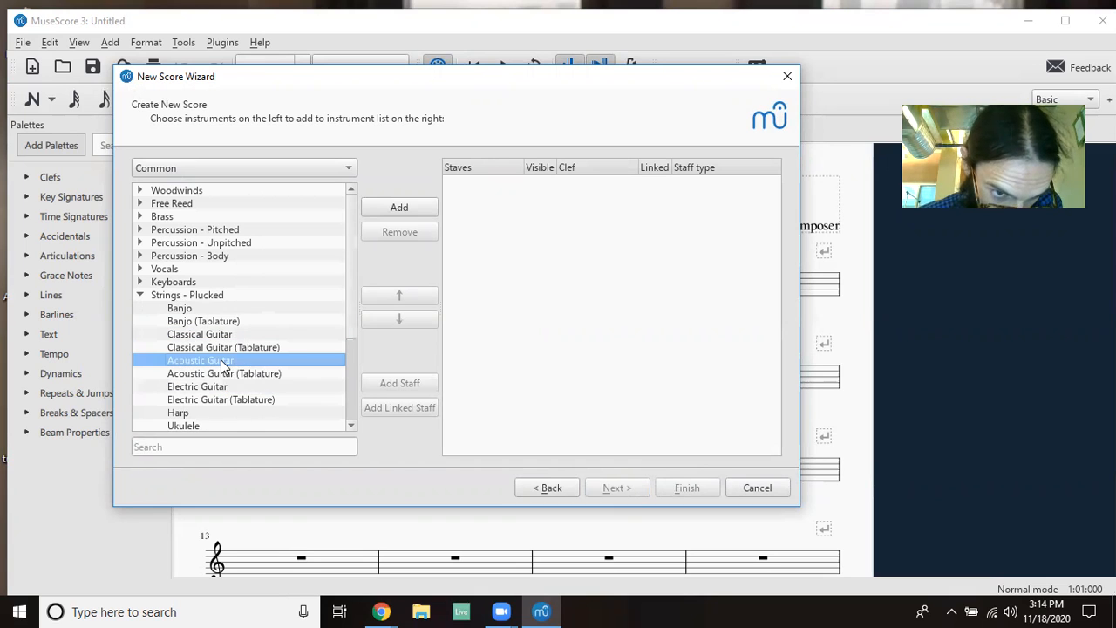
pyautogui.click(398, 211)
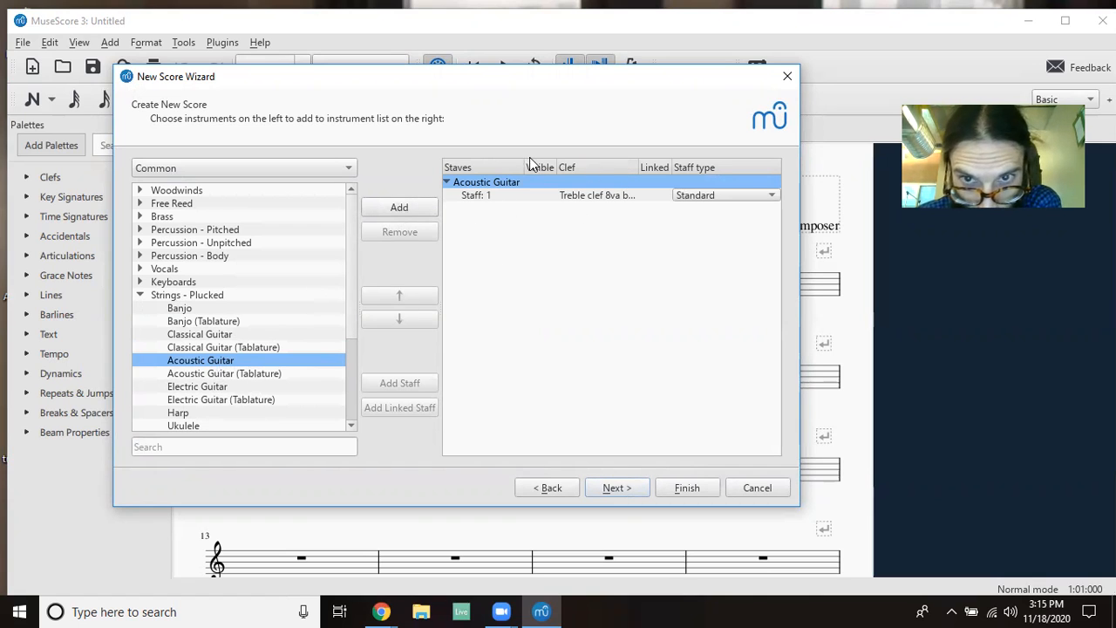
# Accept the key signature without sharps or flats, 4/4 time and 32 measures, and create the score.
pyautogui.click(615, 488)
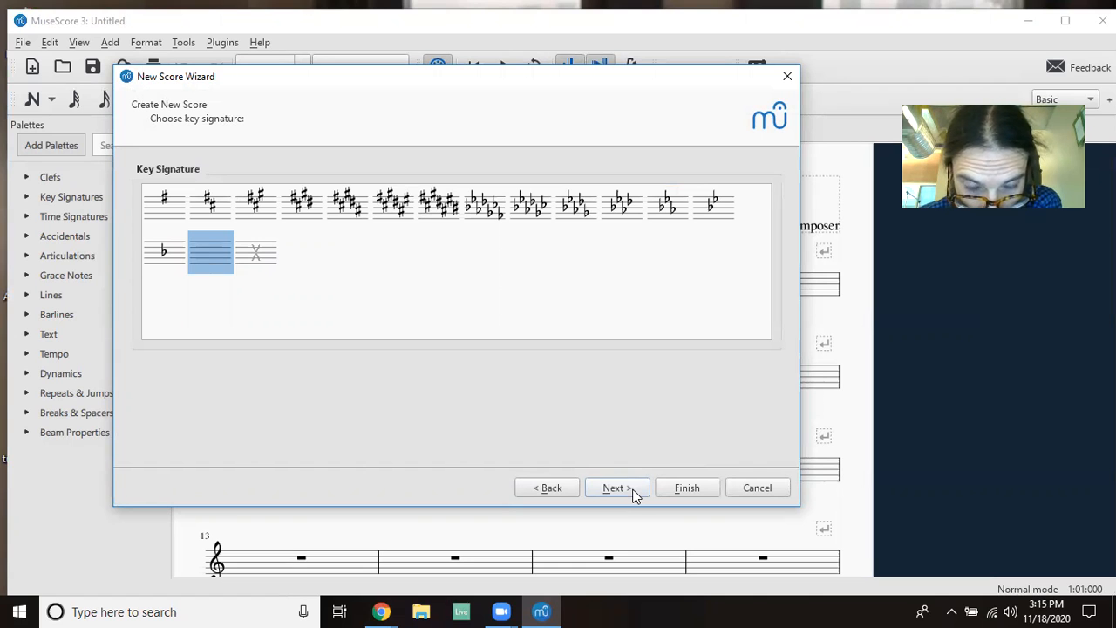
pyautogui.click(614, 489)
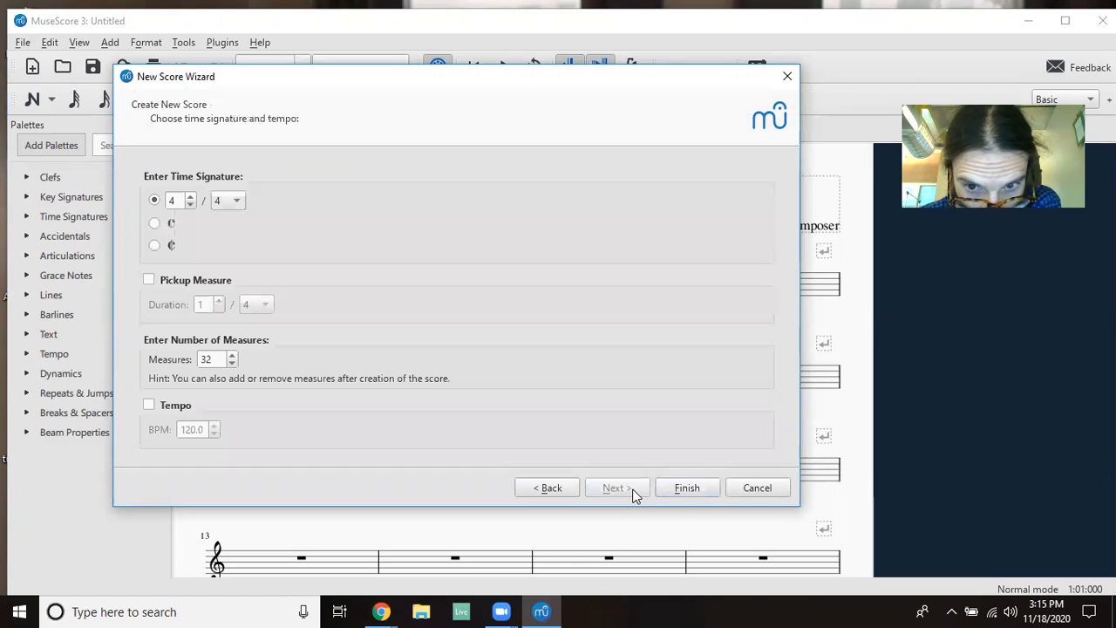
pyautogui.click(686, 487)
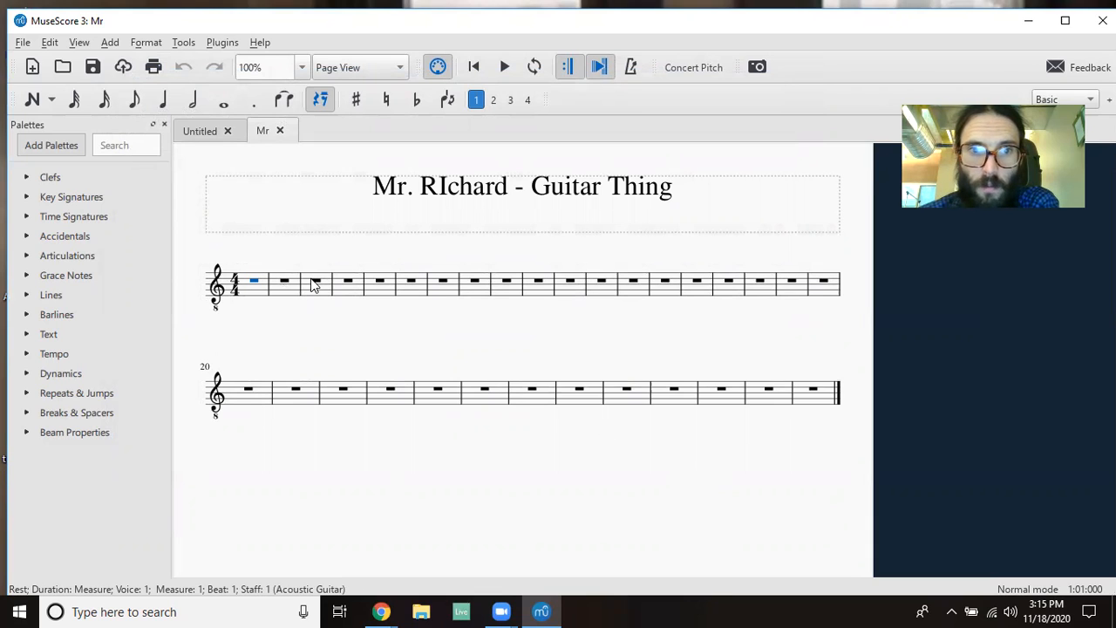
# Add system breaks after measures 4, 8, 12 and 16 so that each of these lines holds four measures.
pyautogui.click(347, 282)
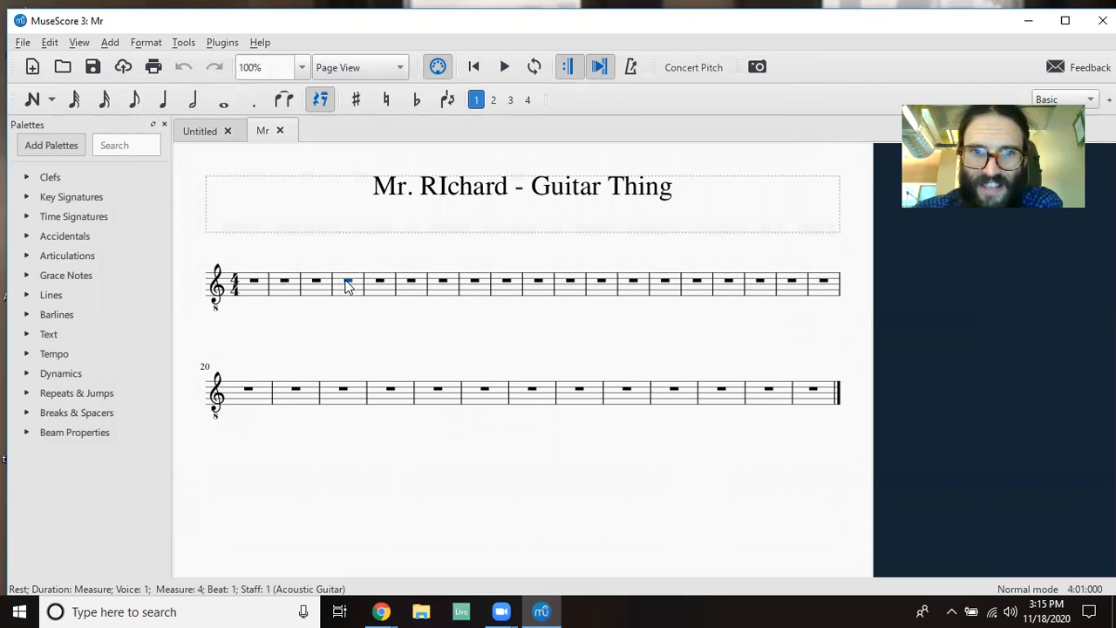
pyautogui.press('Return')
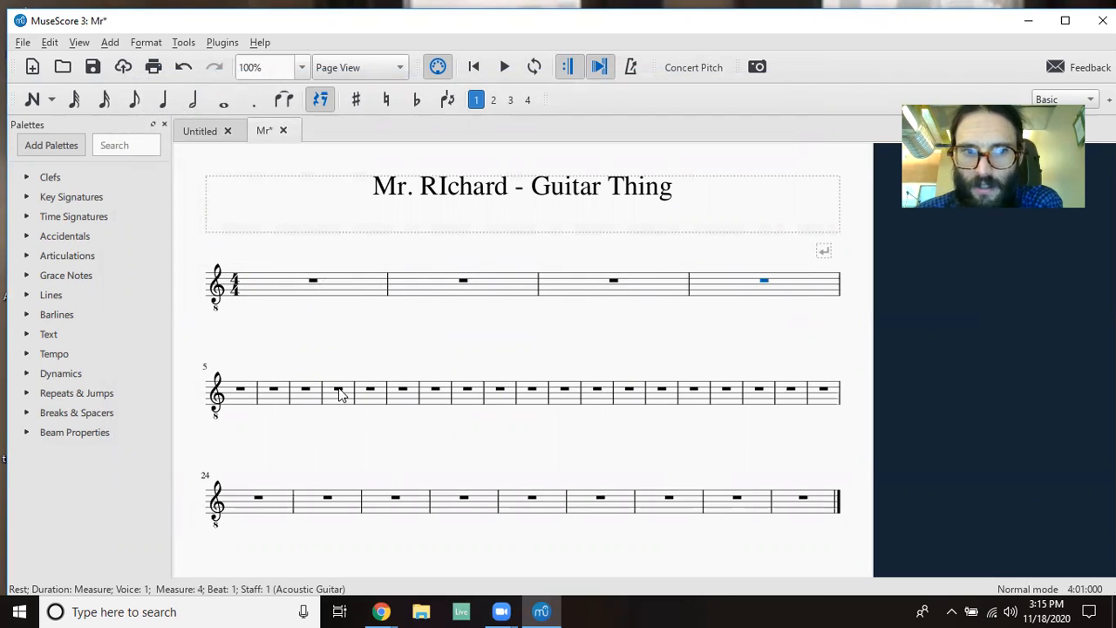
pyautogui.click(27, 413)
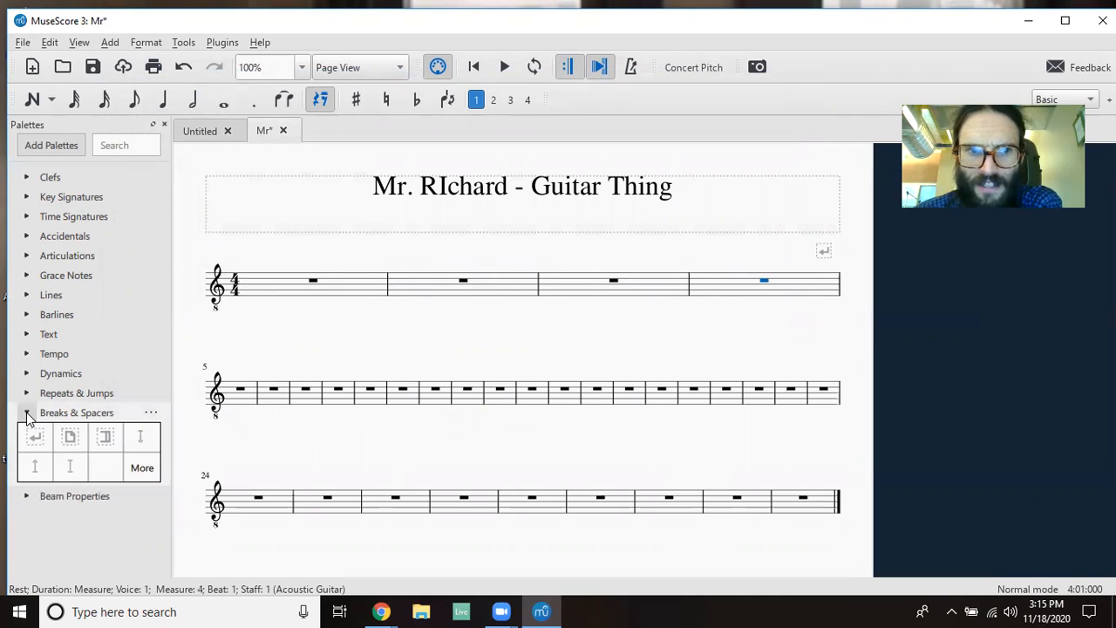
pyautogui.moveTo(33, 437); pyautogui.dragTo(337, 392)
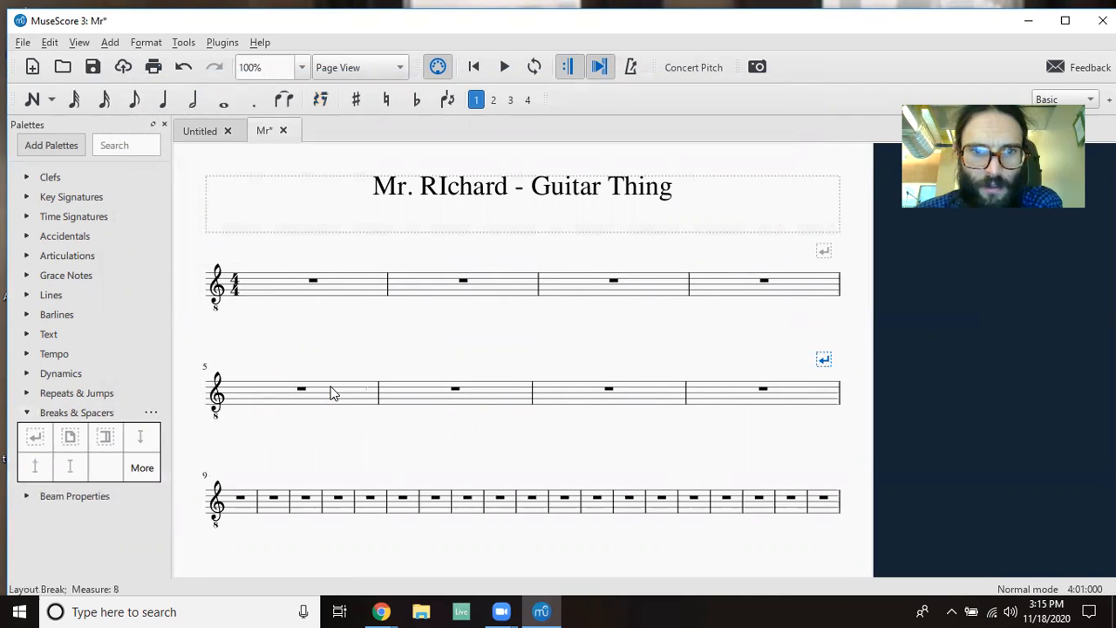
pyautogui.click(337, 498)
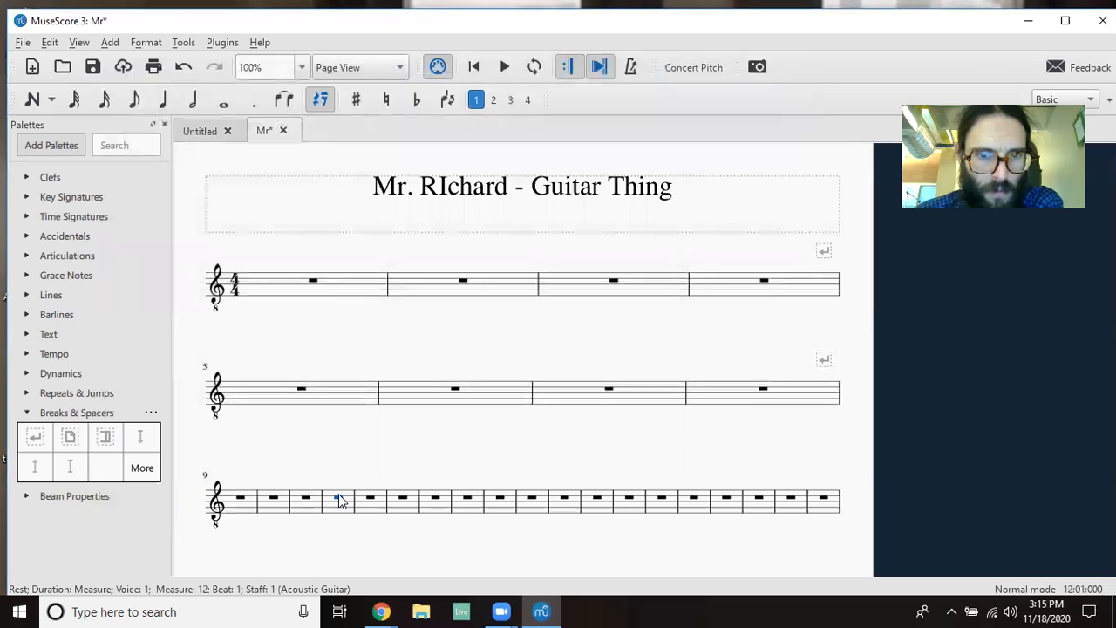
pyautogui.click(35, 437)
pyautogui.scroll(-2, 441, 455)
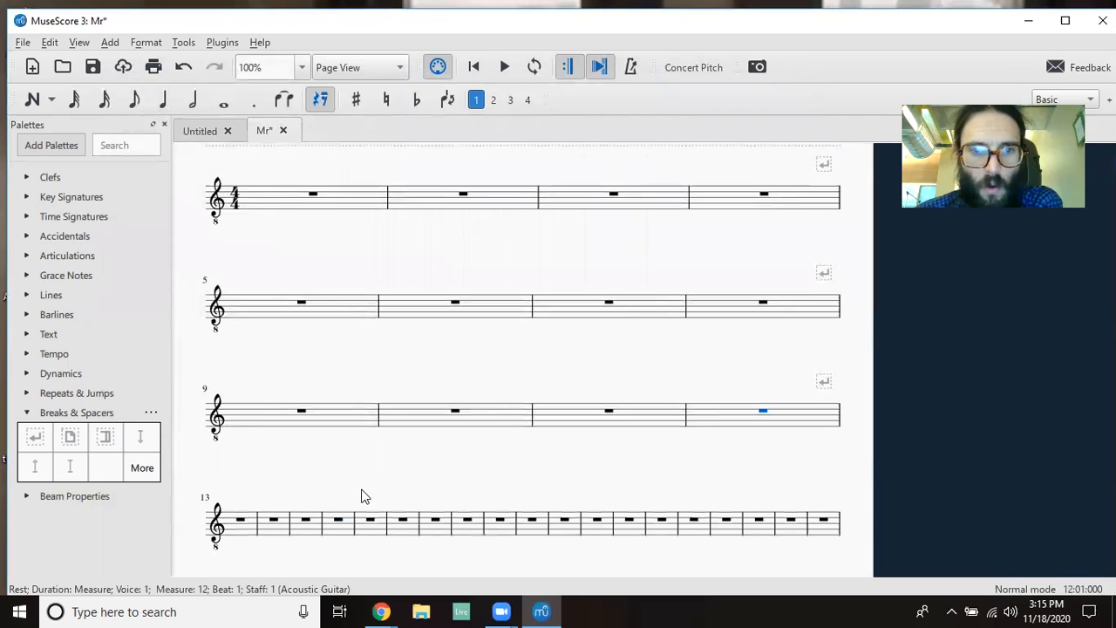
pyautogui.click(339, 520)
pyautogui.press('Return')
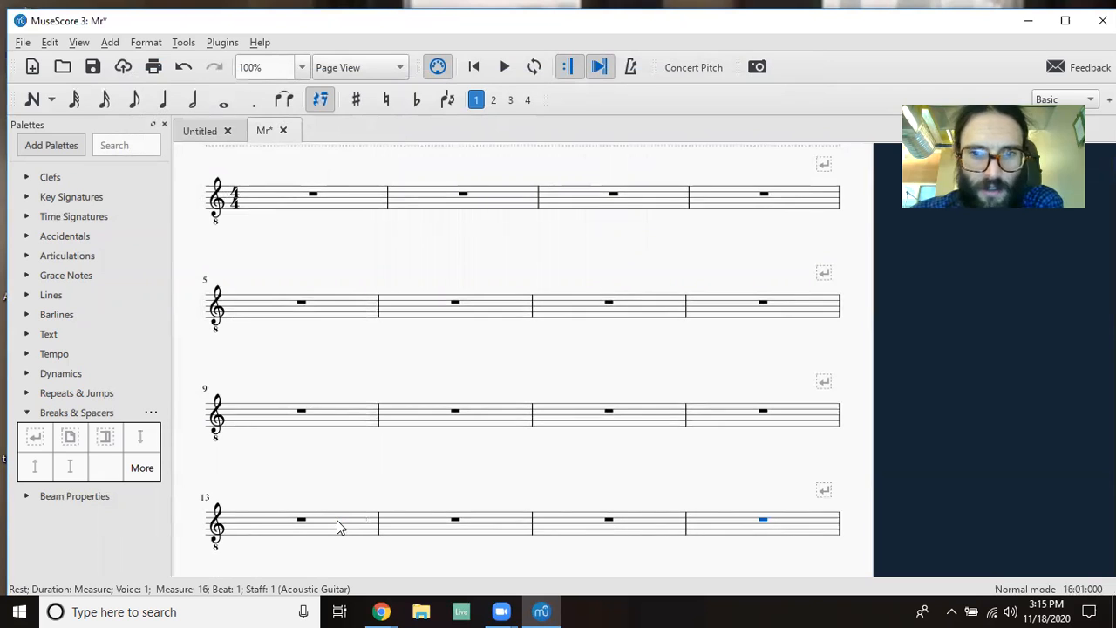
pyautogui.click(132, 412)
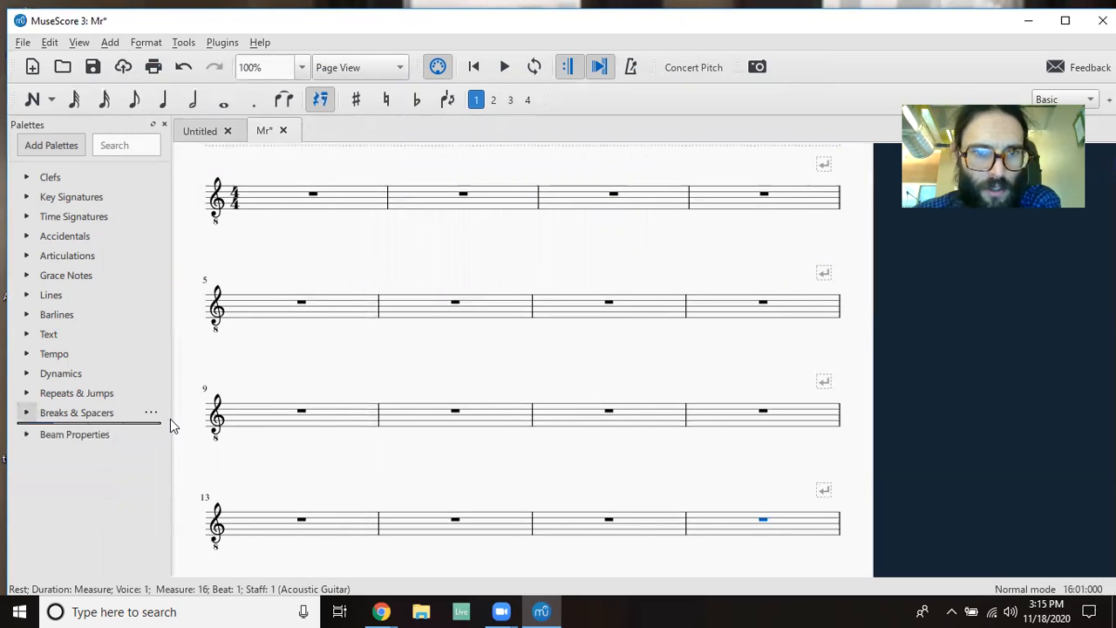
# Try placing a quarter-note A on the first beat of measure 1, and undo it.
pyautogui.scroll(2, 415, 434)
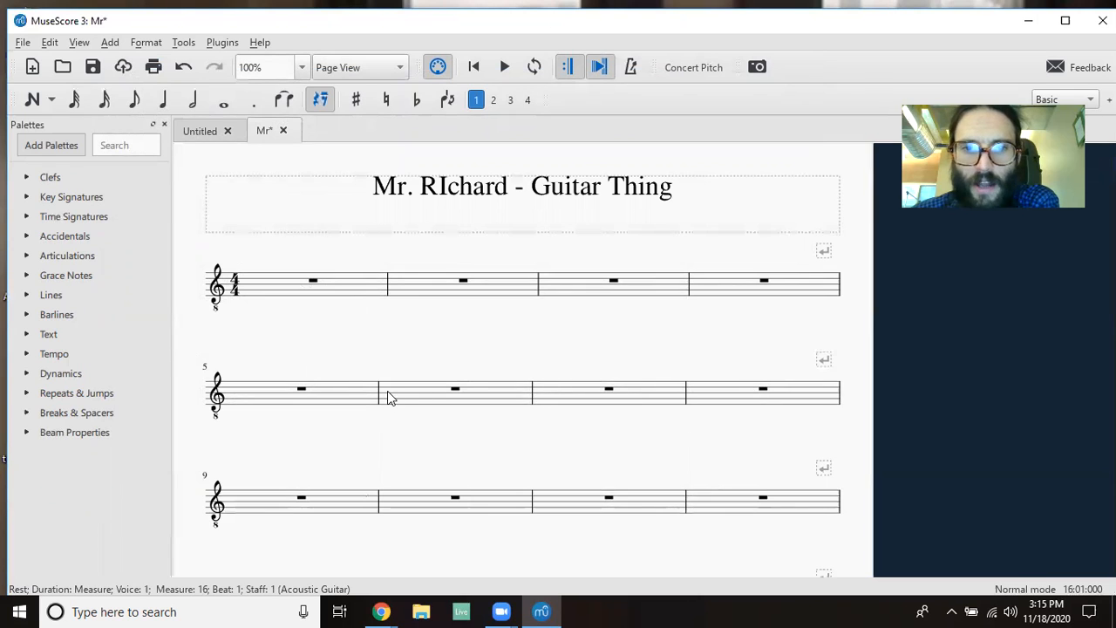
pyautogui.scroll(1, 631, 416)
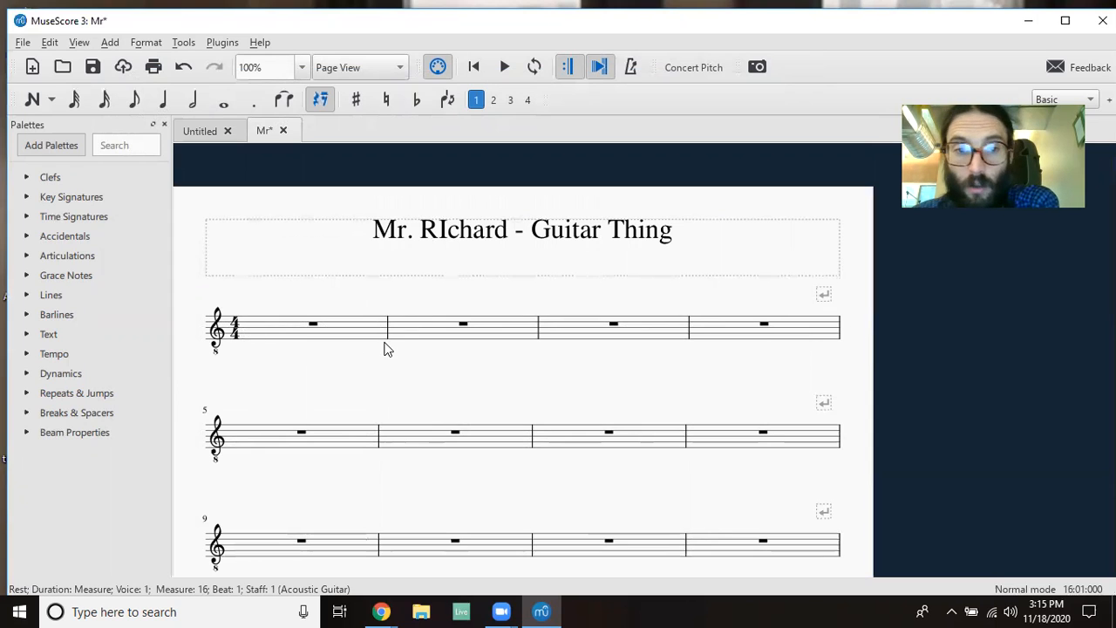
pyautogui.click(275, 327)
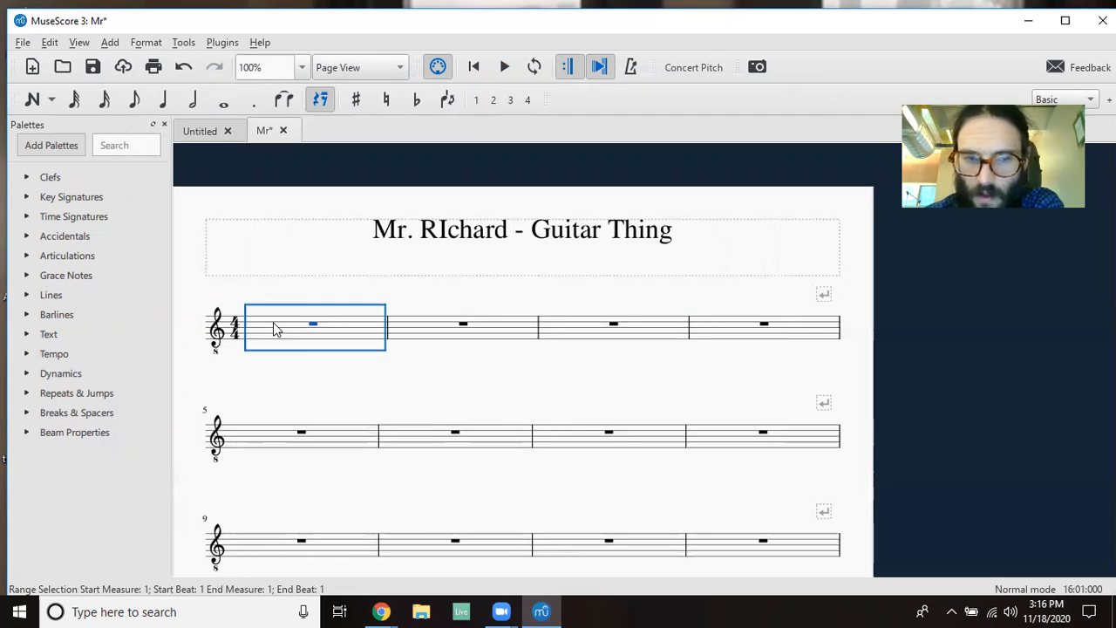
pyautogui.press('n')
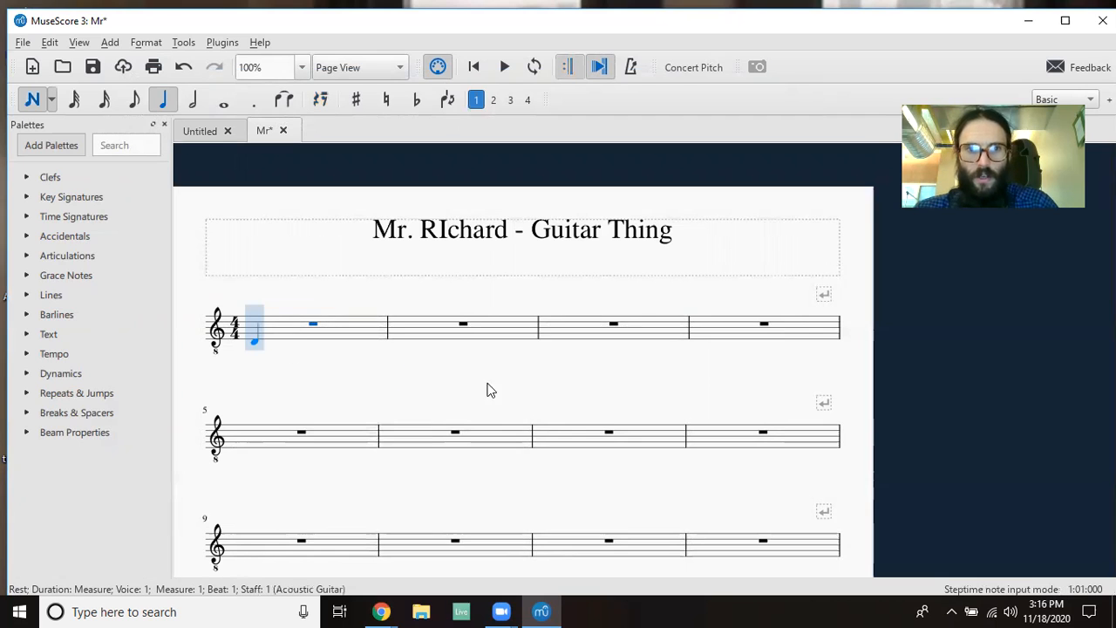
pyautogui.click(274, 330)
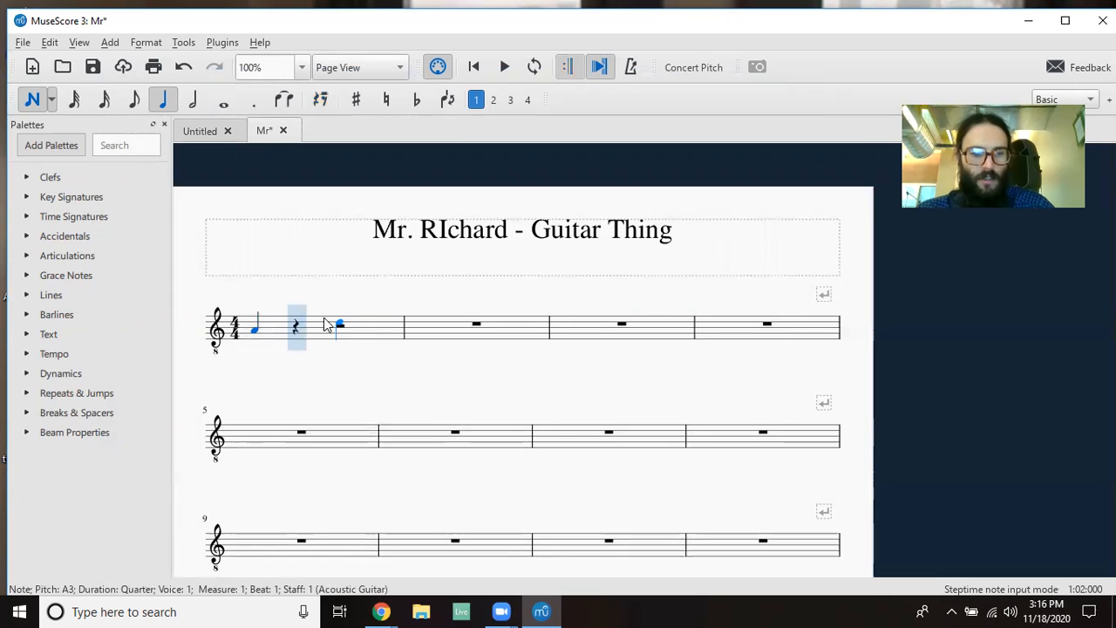
pyautogui.hotkey('ctrl', 'z')
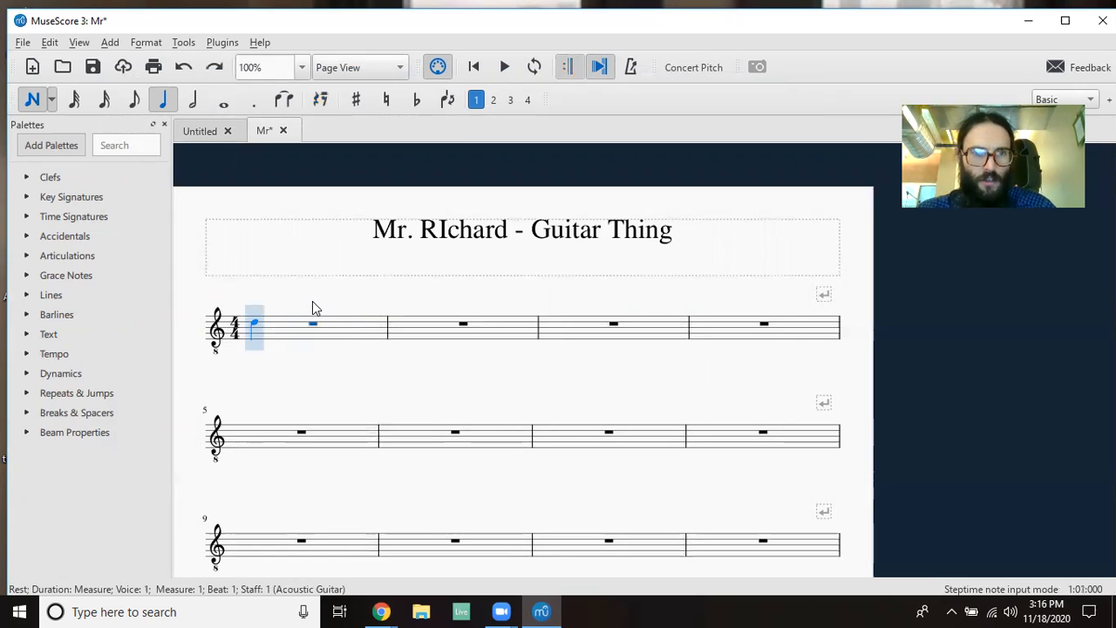
pyautogui.press('Escape')
# Enter a quarter-note A followed by two eighth-note Bs from the start of measure 1.
pyautogui.click(270, 334)
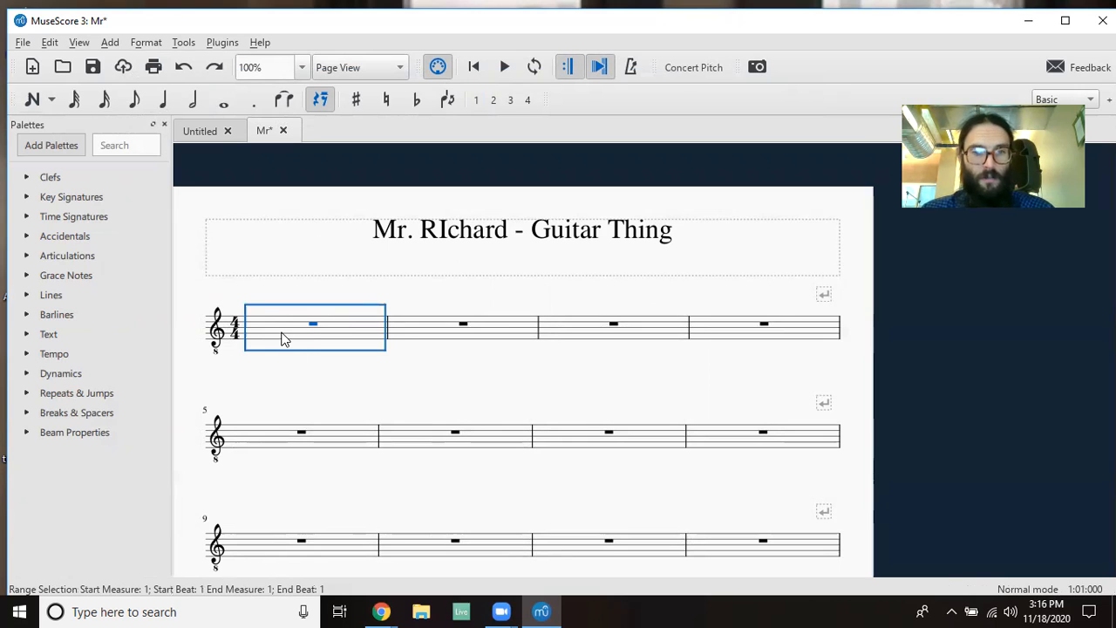
pyautogui.press('n')
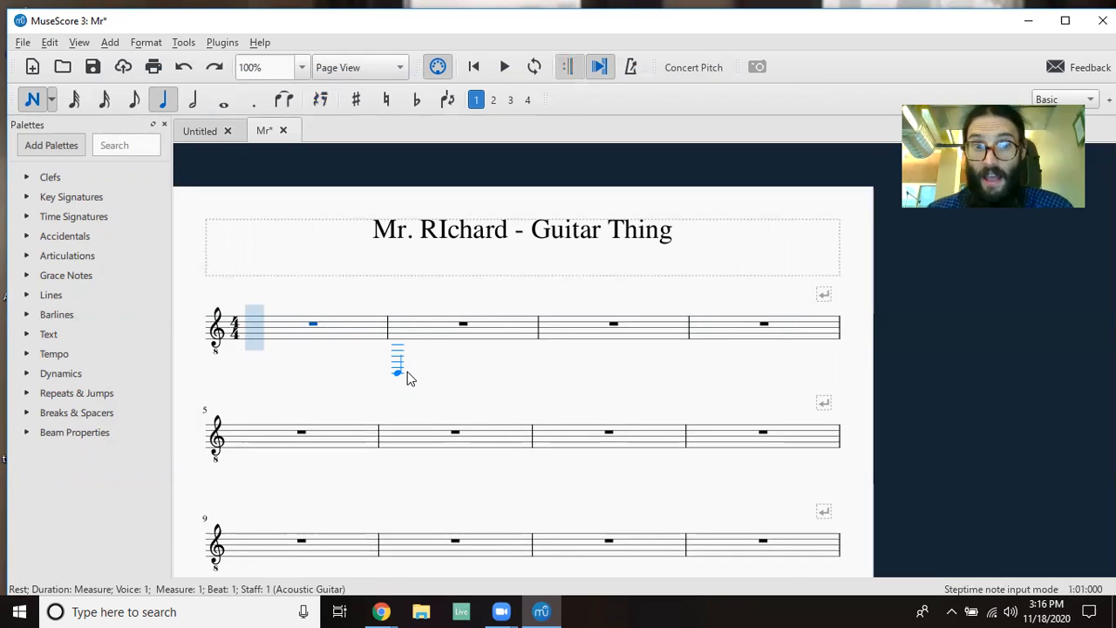
pyautogui.press('a')
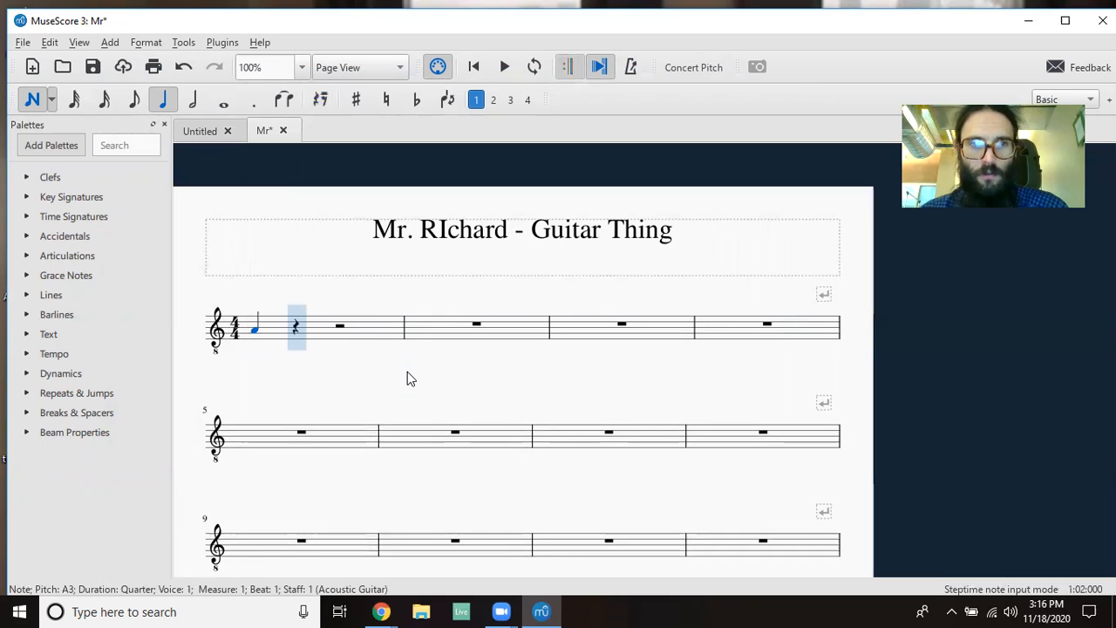
pyautogui.press('4')
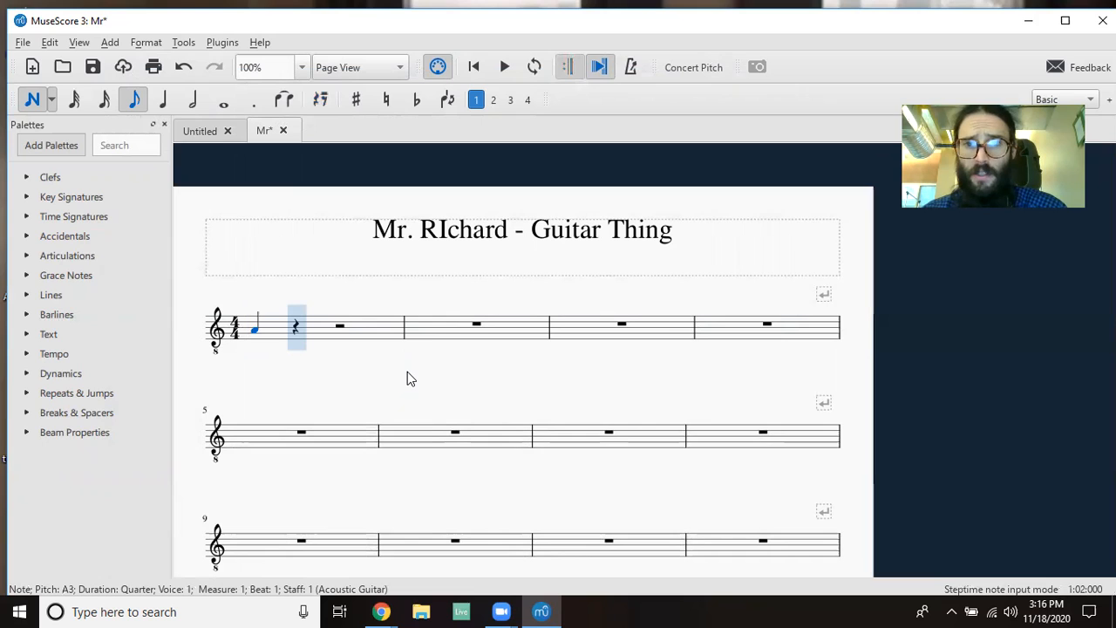
pyautogui.press('b')
pyautogui.press('b')
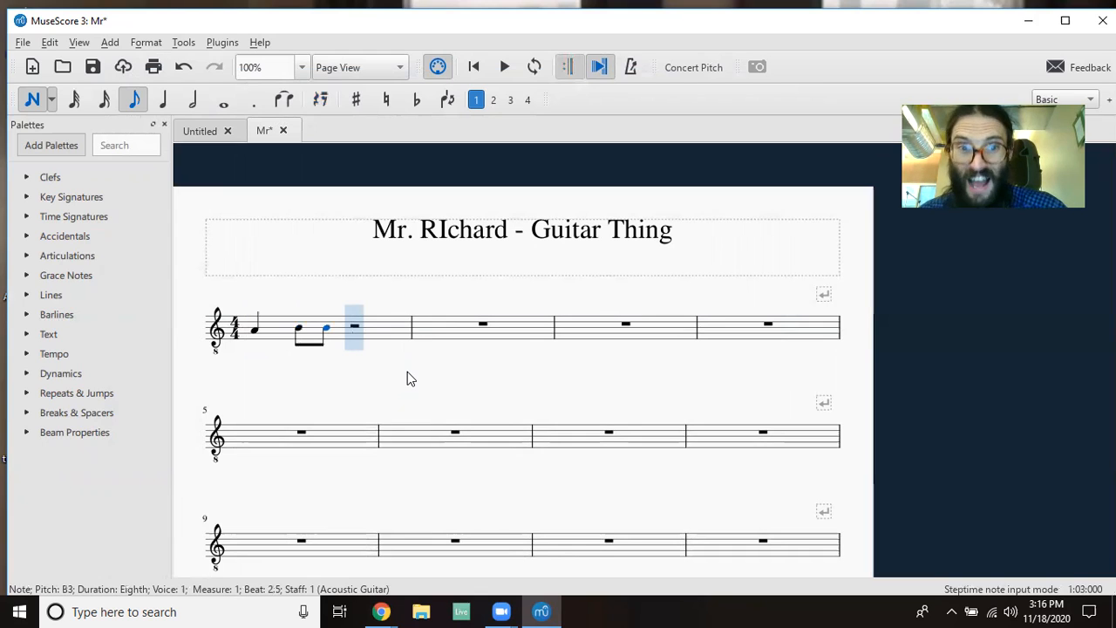
# Complete measure 1 with a quarter-note C on beat 3 and four sixteenth-note Ds on beat 4.
pyautogui.press('5')
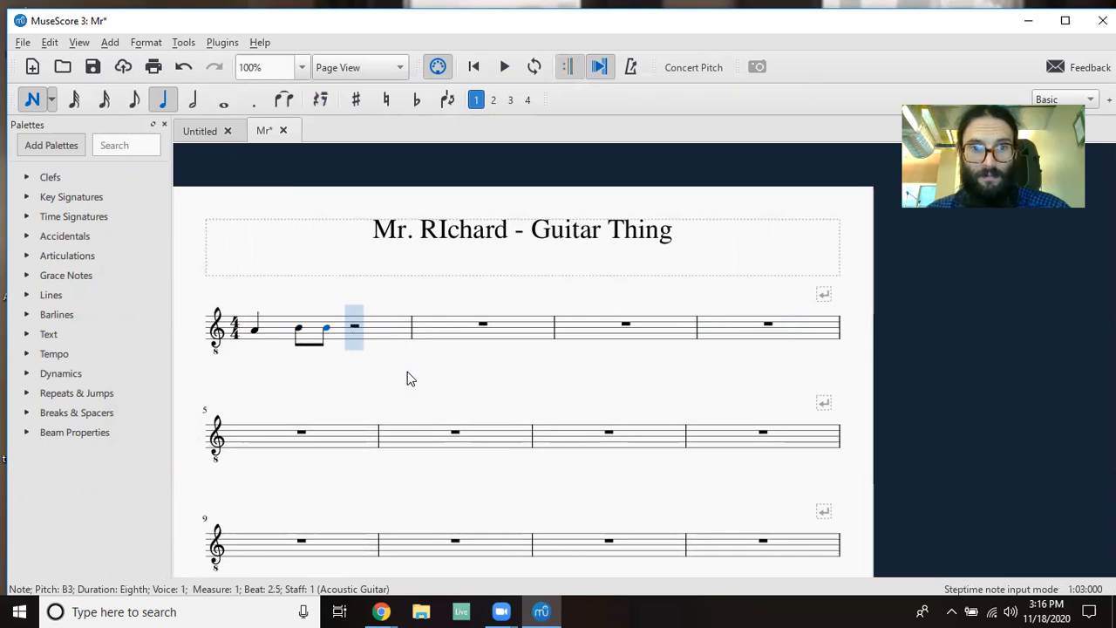
pyautogui.press('c')
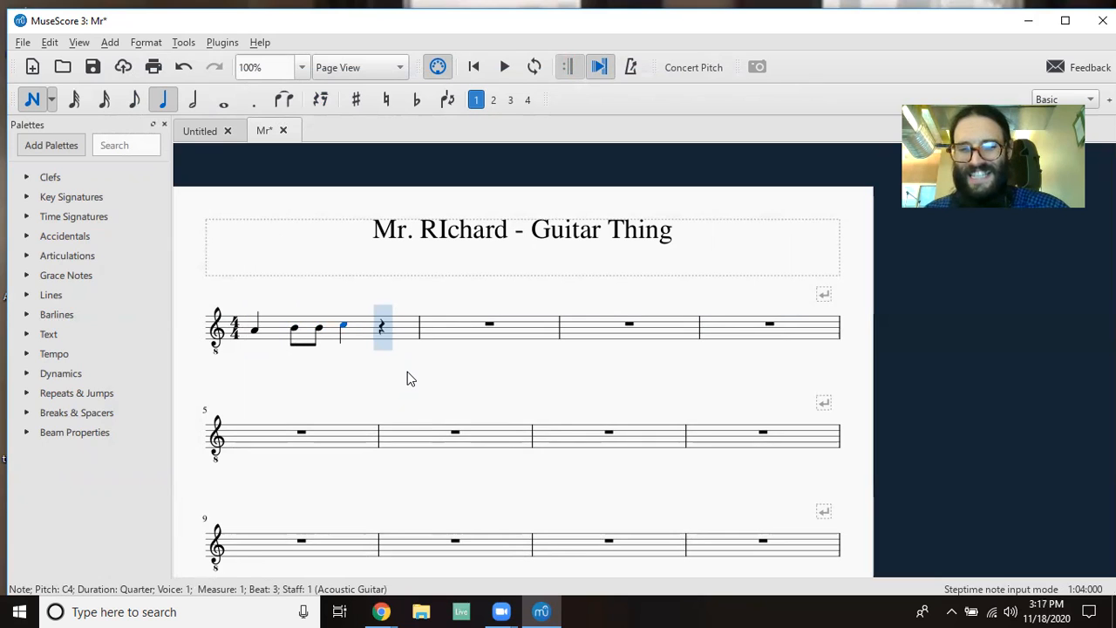
pyautogui.press('4')
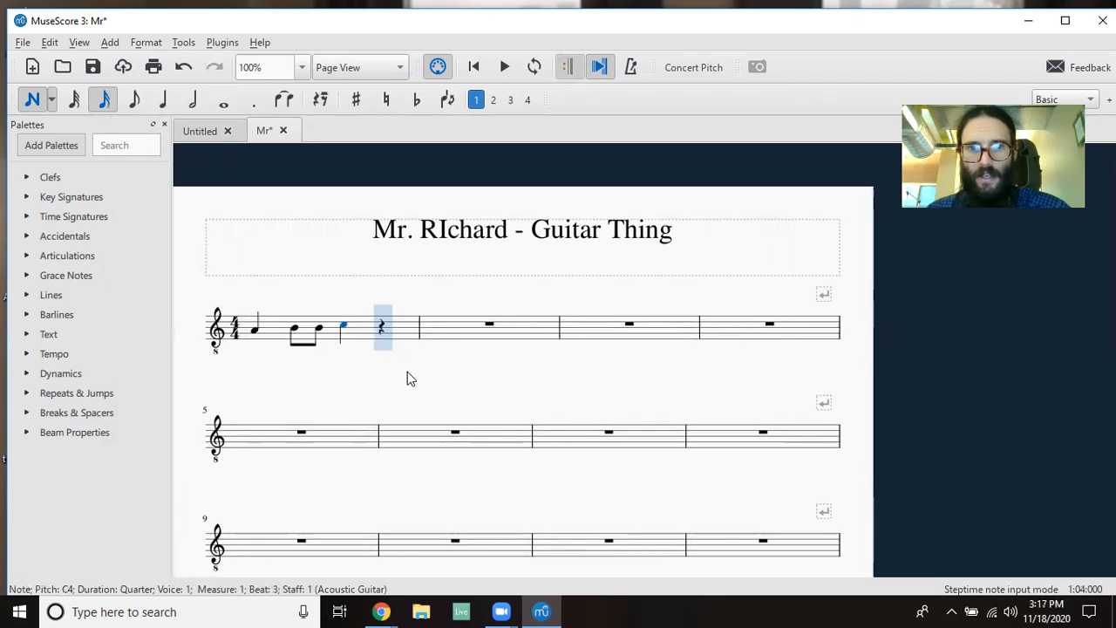
pyautogui.press('d')
pyautogui.press('d')
pyautogui.press('d')
pyautogui.press('d')
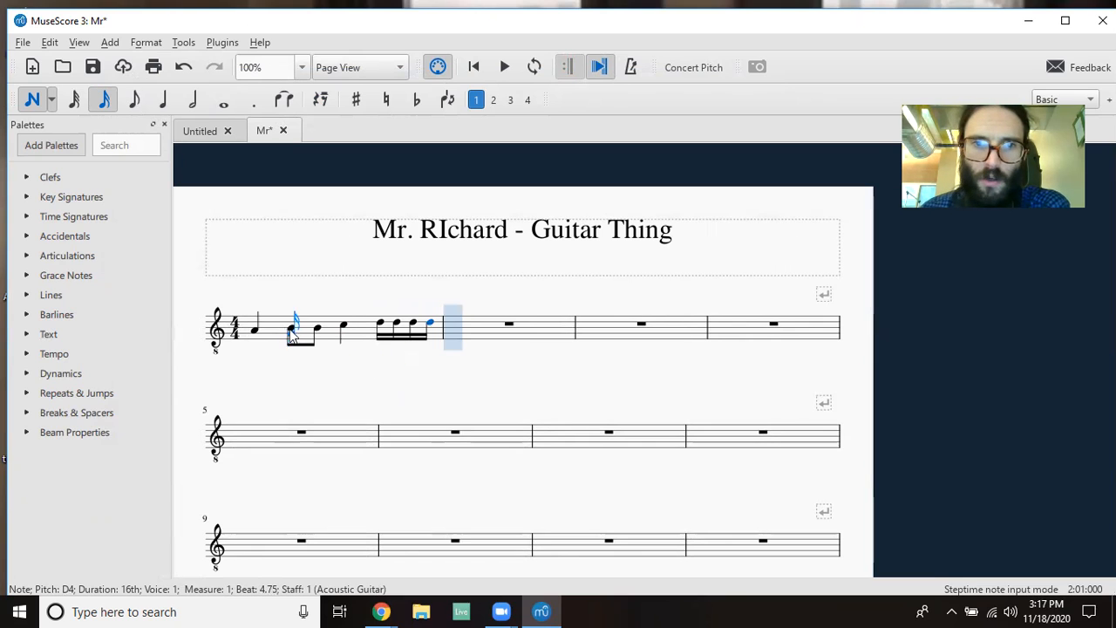
pyautogui.click(445, 383)
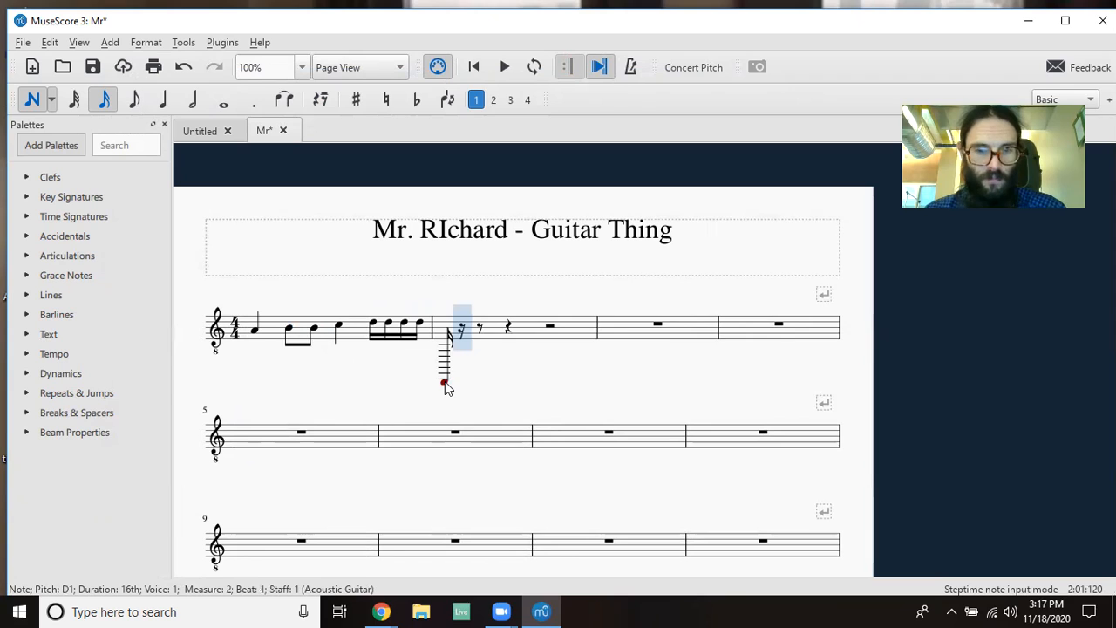
pyautogui.hotkey('ctrl', 'z')
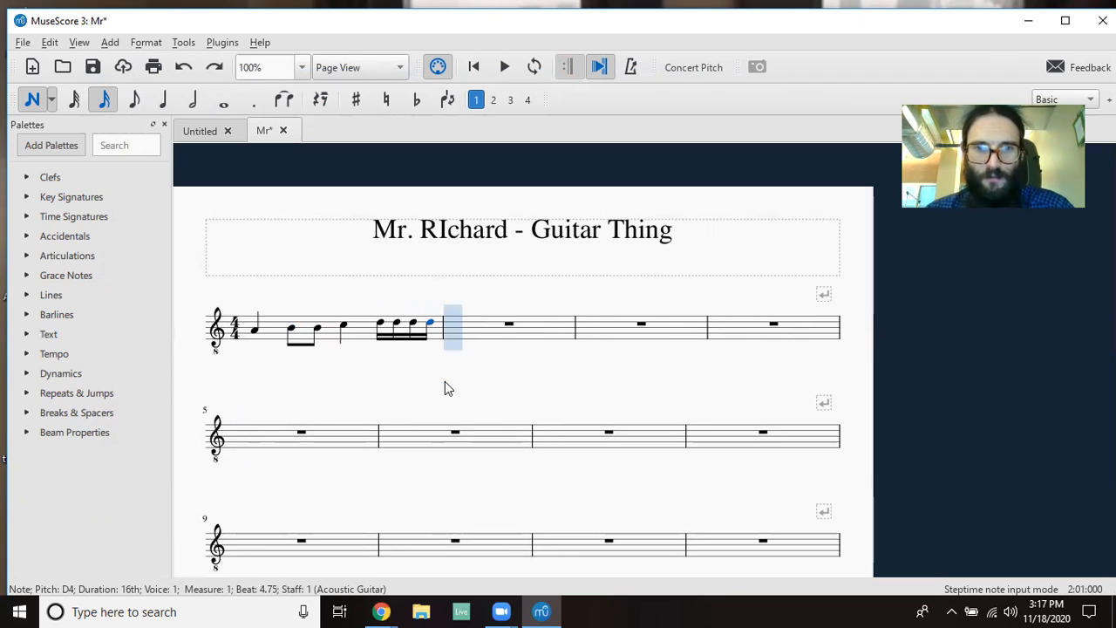
# Enter a quarter-note E on beat 1 of measure 2 and an eighth-note triplet of three Fs on beat 2.
pyautogui.press('5')
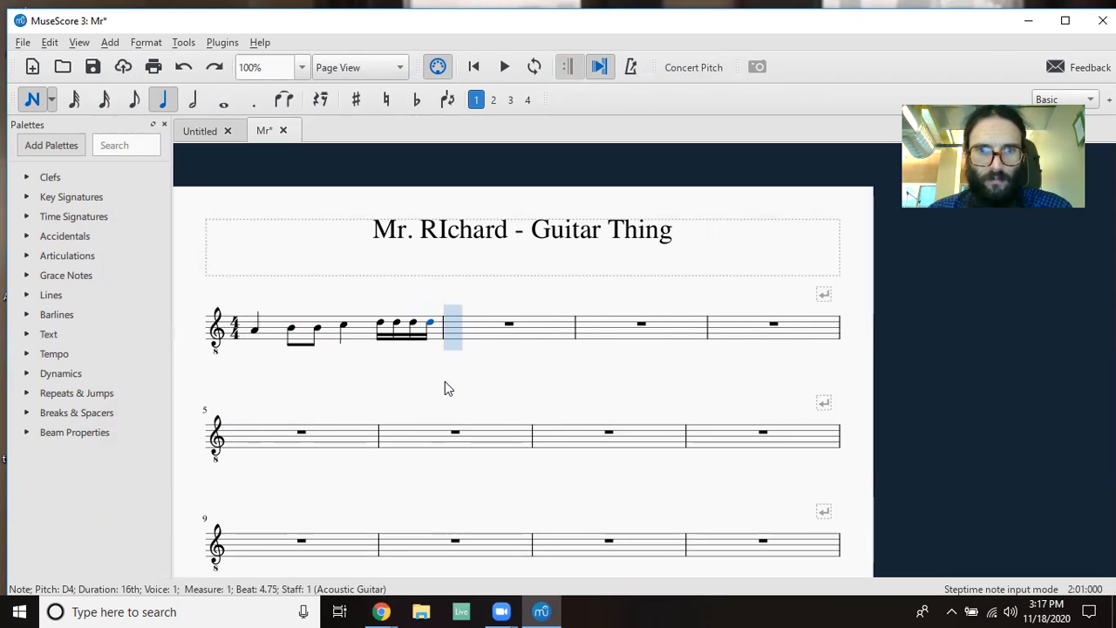
pyautogui.press('e')
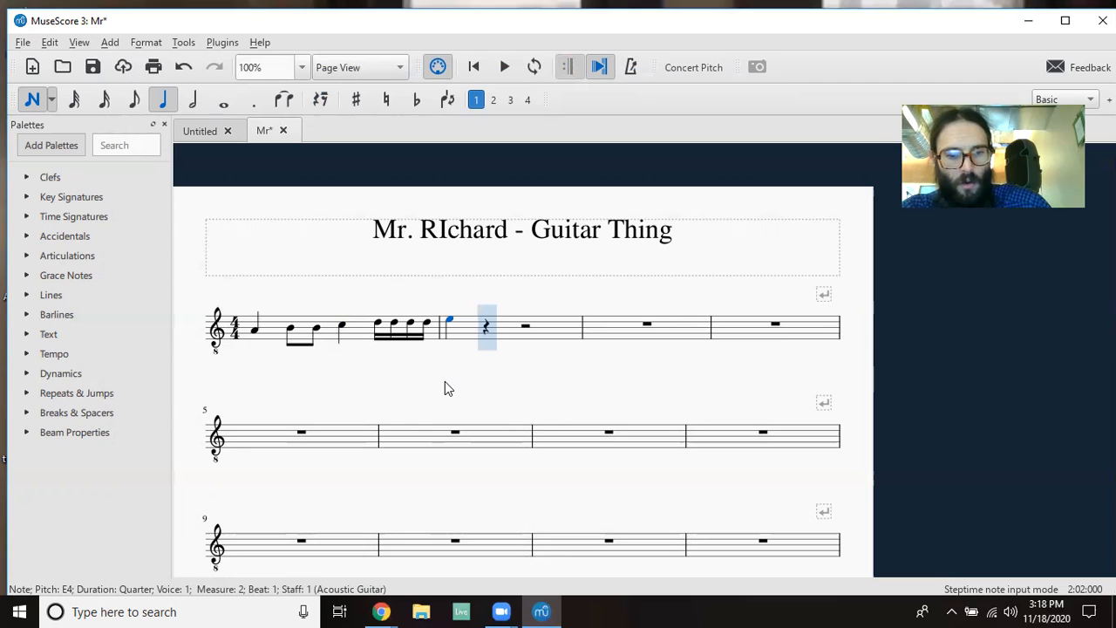
pyautogui.hotkey('ctrl', '3')
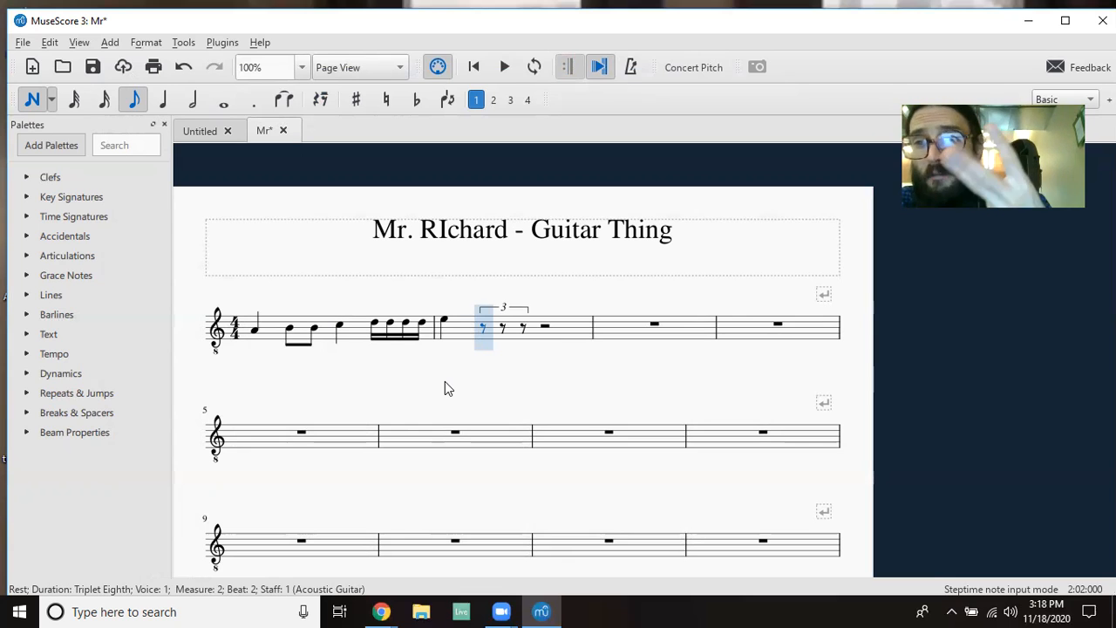
pyautogui.press('f')
pyautogui.press('f')
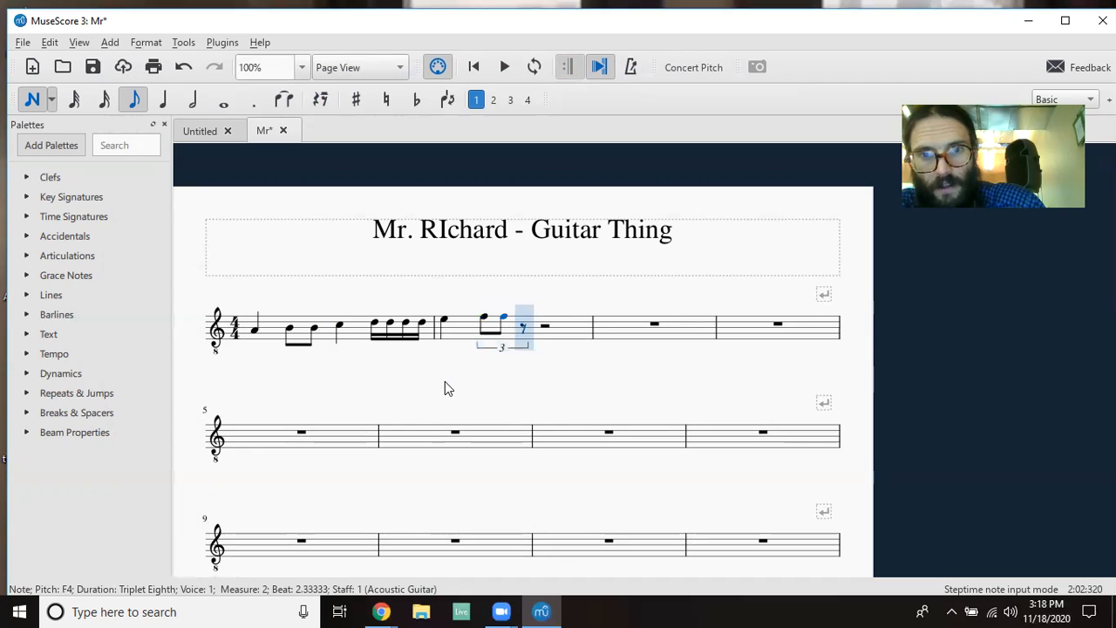
pyautogui.press('f')
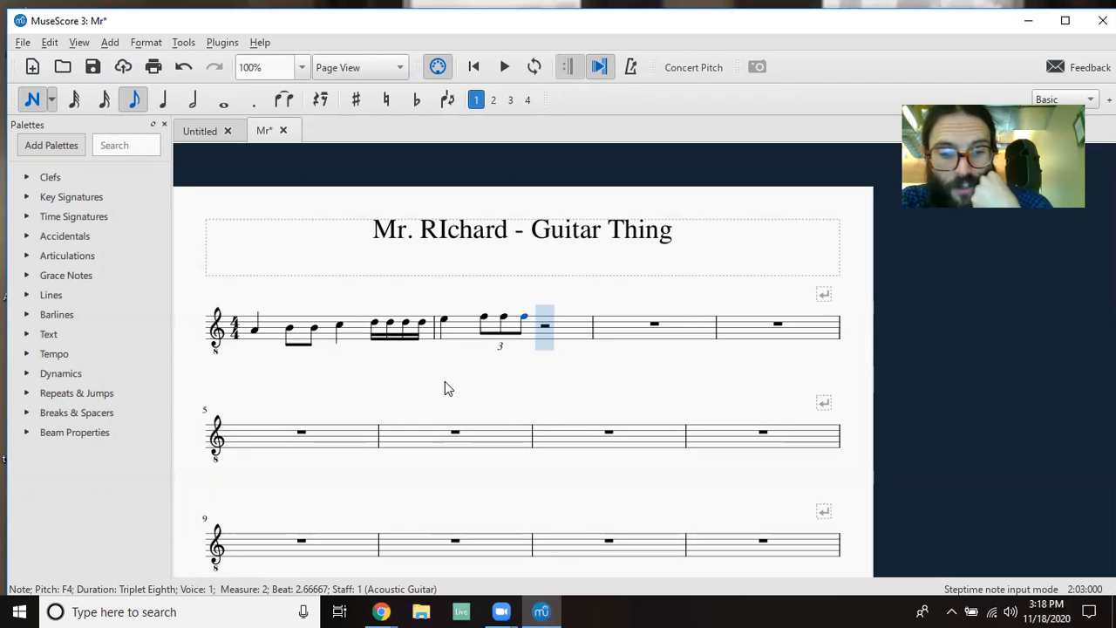
# Complete measure 2 with a quarter-note G on beat 3, then an eighth-note A and two sixteenth-note As on beat 4.
pyautogui.press('5')
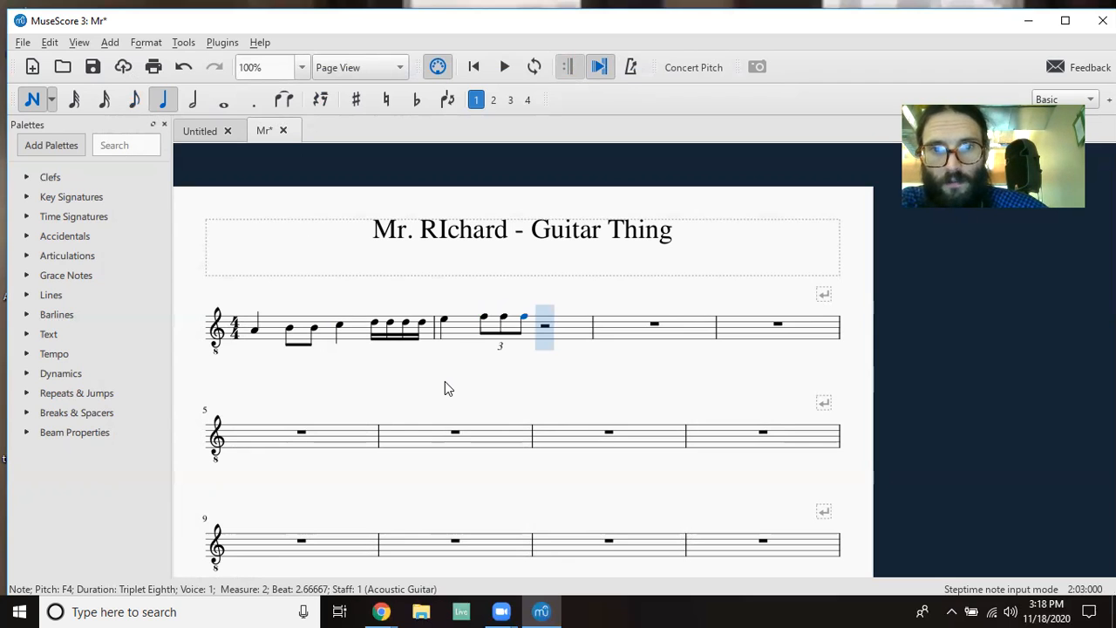
pyautogui.press('g')
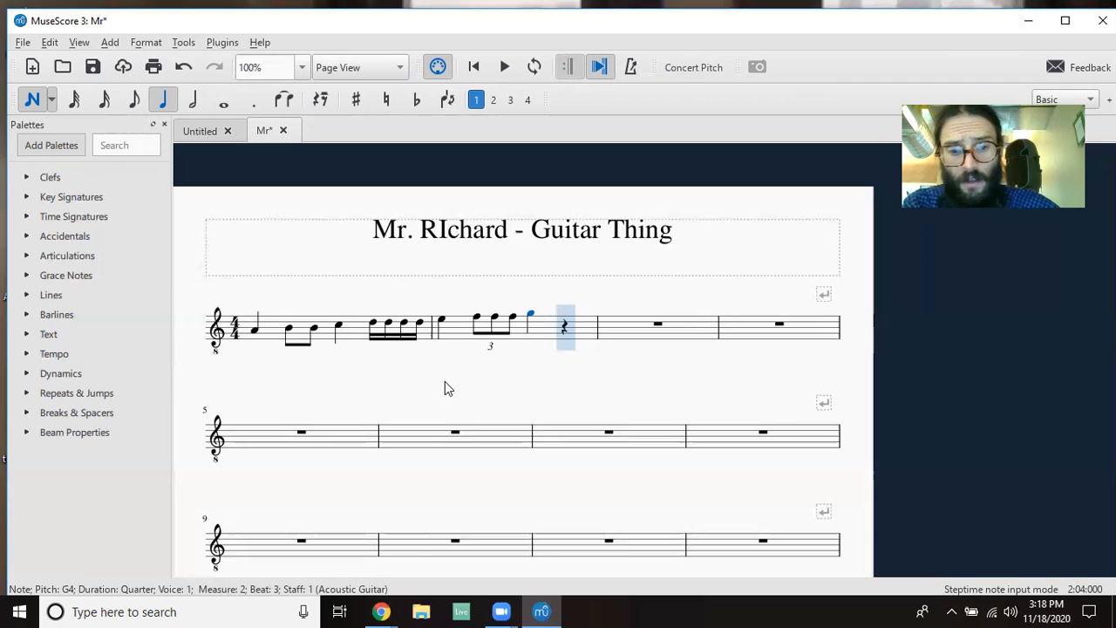
pyautogui.press('4')
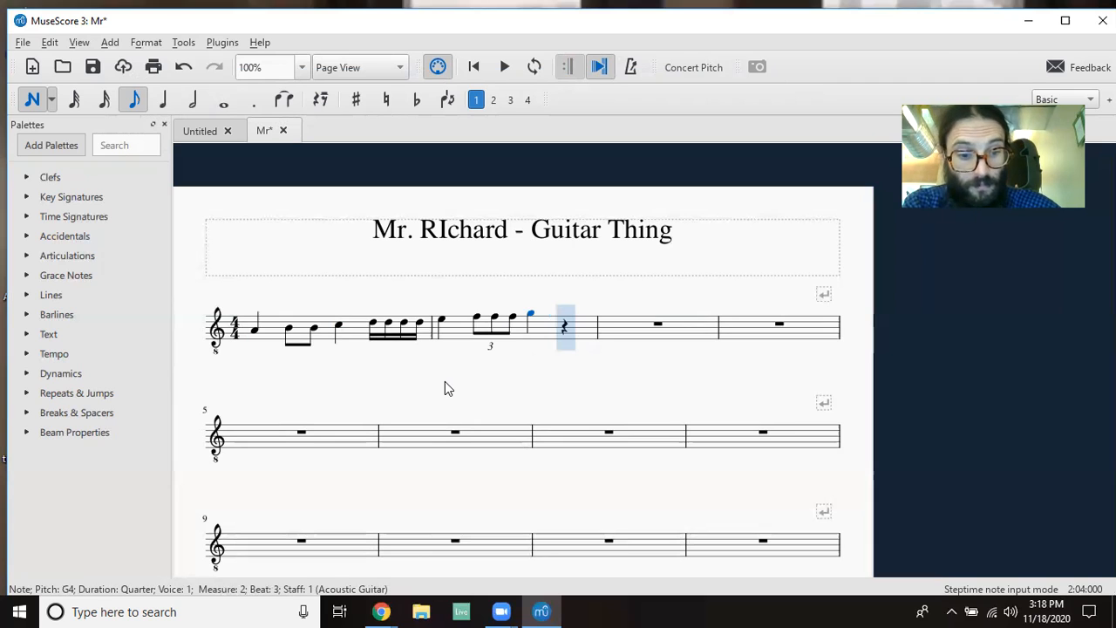
pyautogui.press('a')
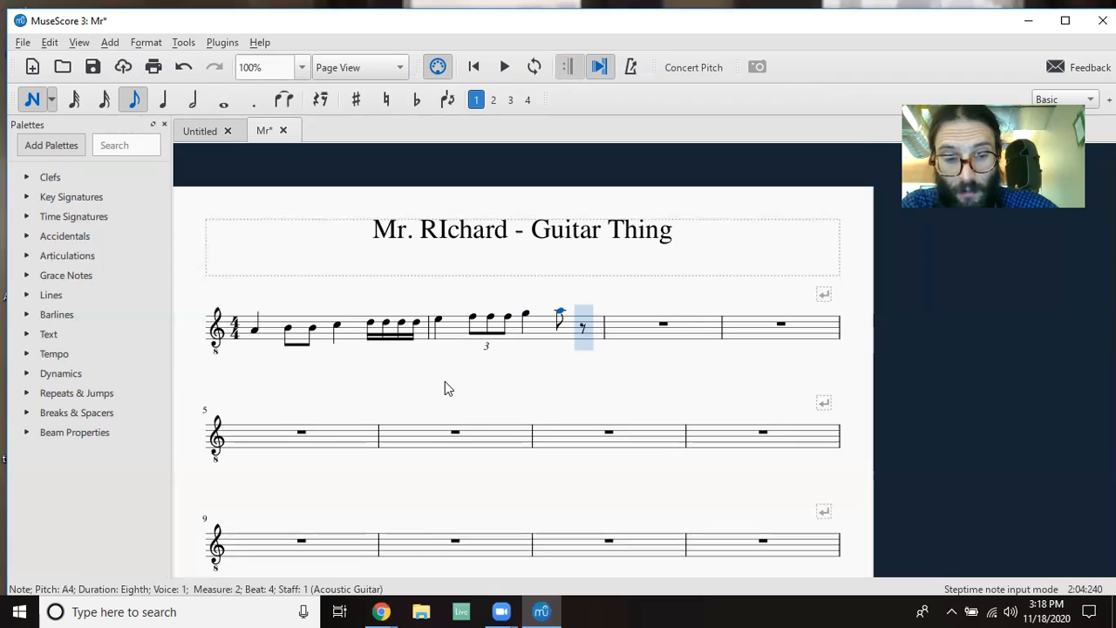
pyautogui.press('3')
pyautogui.press('a')
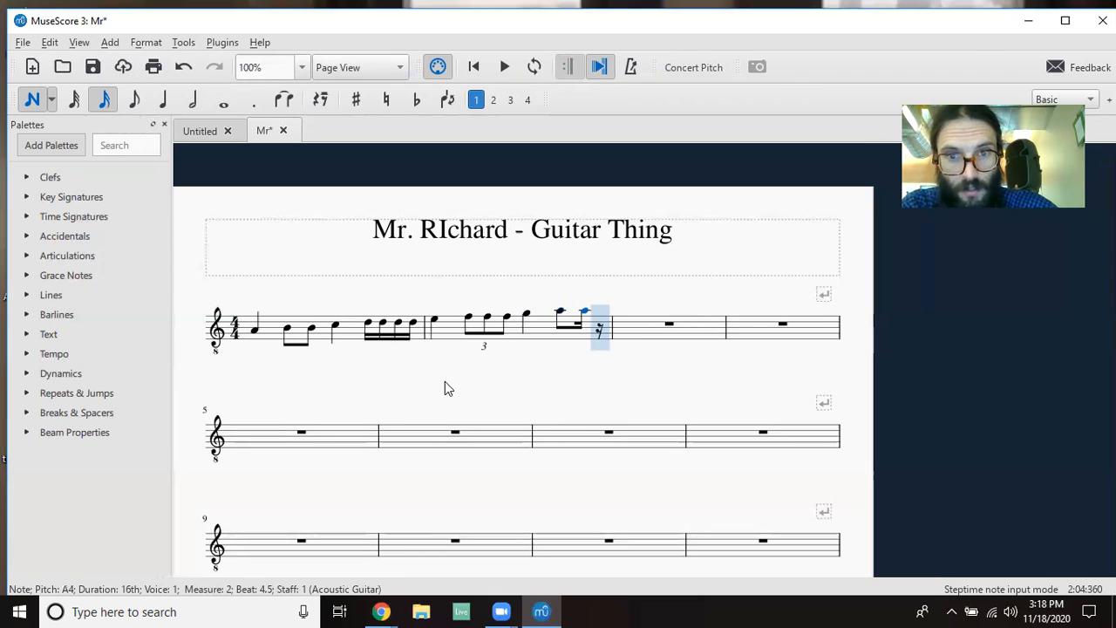
pyautogui.press('a')
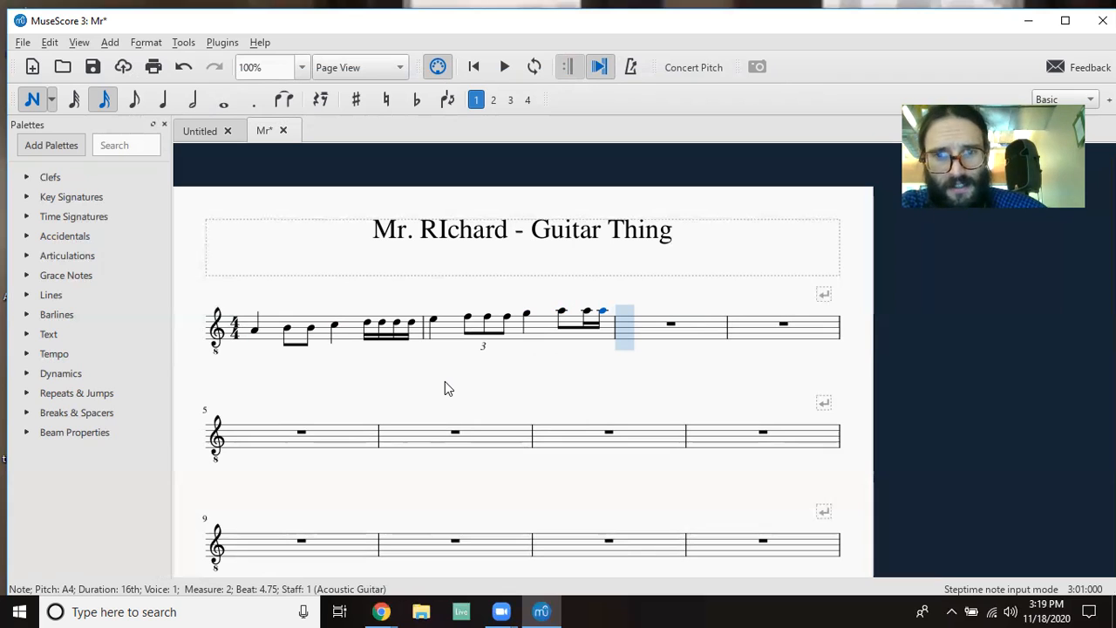
# Fill measure 3 with two half-note As and measure 4 with a whole-note A, and leave note input.
pyautogui.press('6')
pyautogui.press('a')
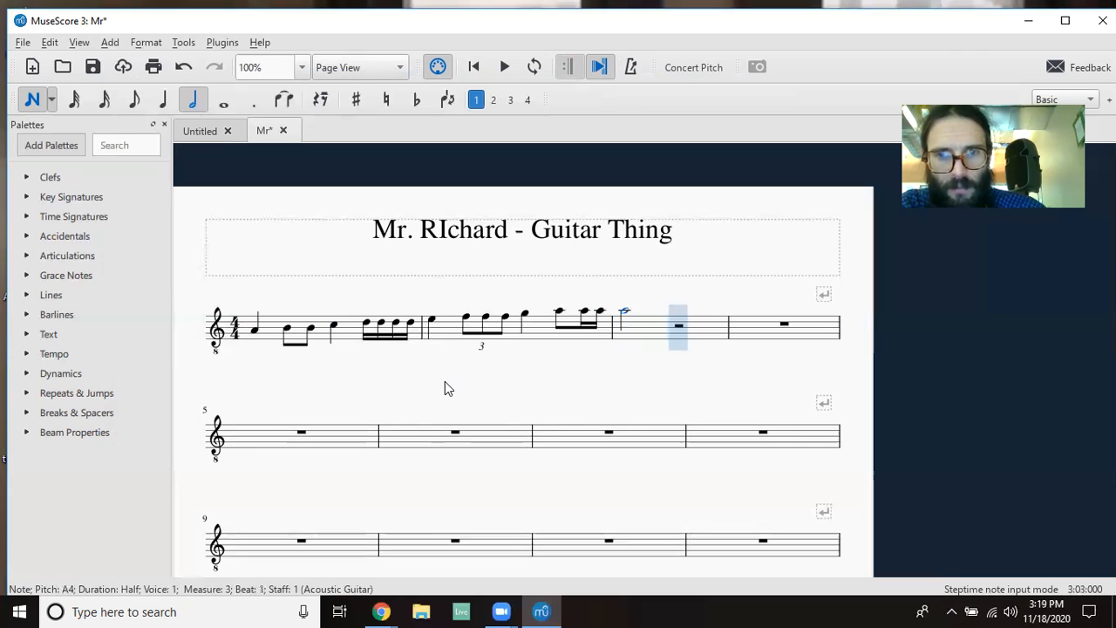
pyautogui.press('a')
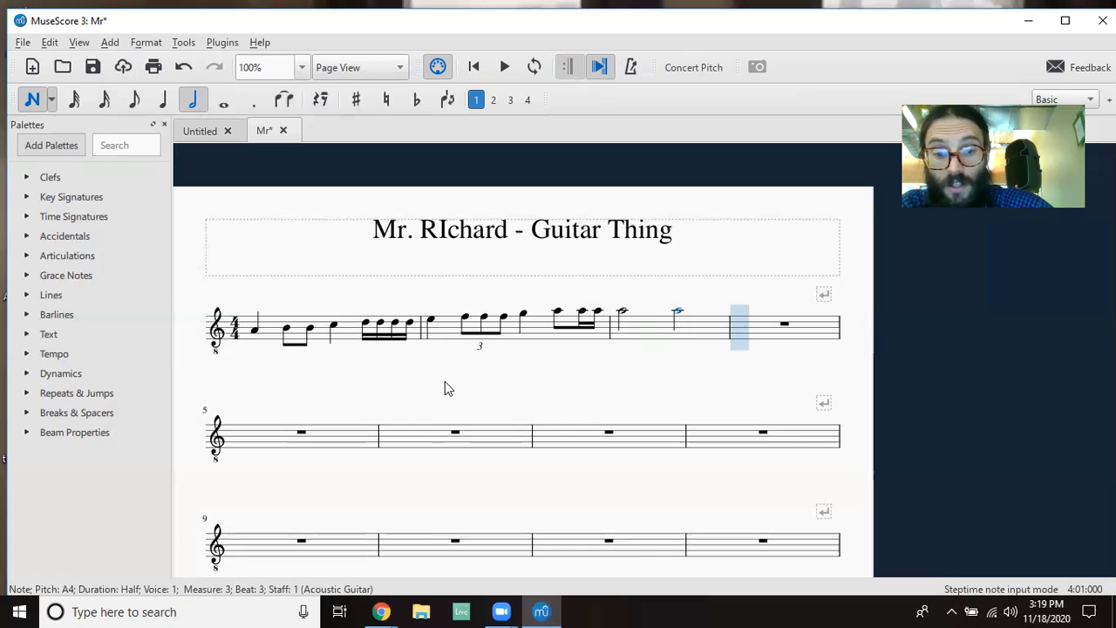
pyautogui.press('7')
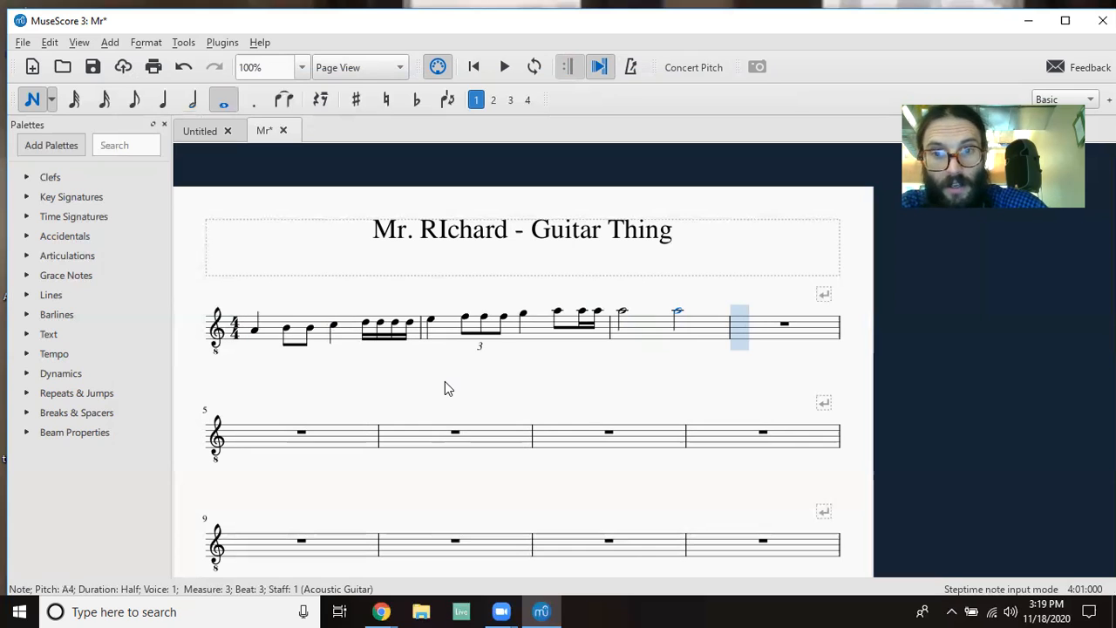
pyautogui.press('a')
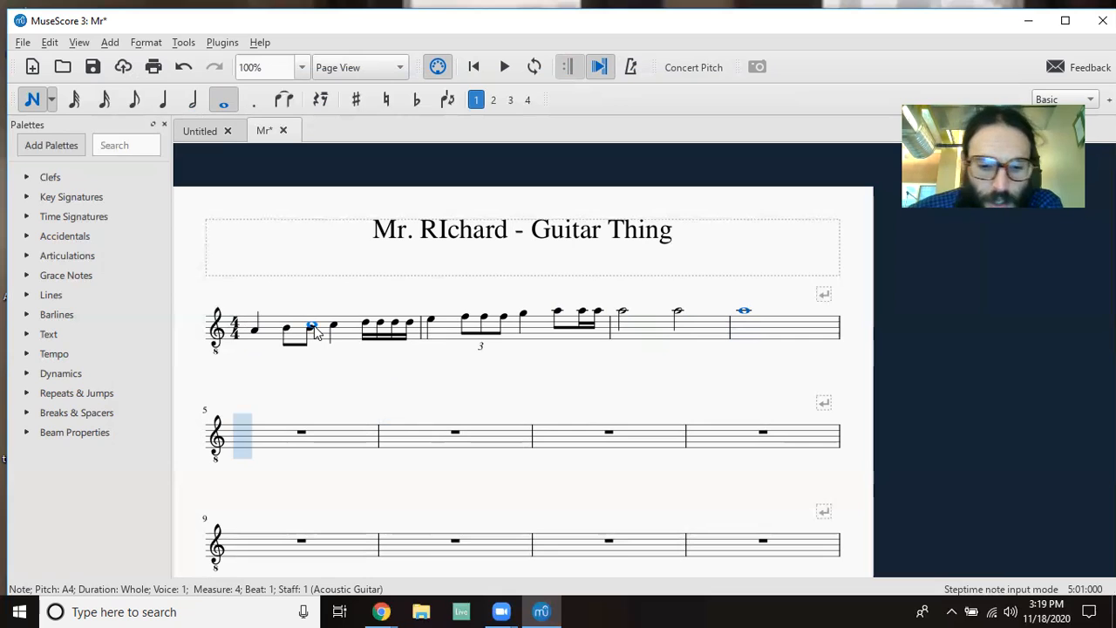
pyautogui.press('Escape')
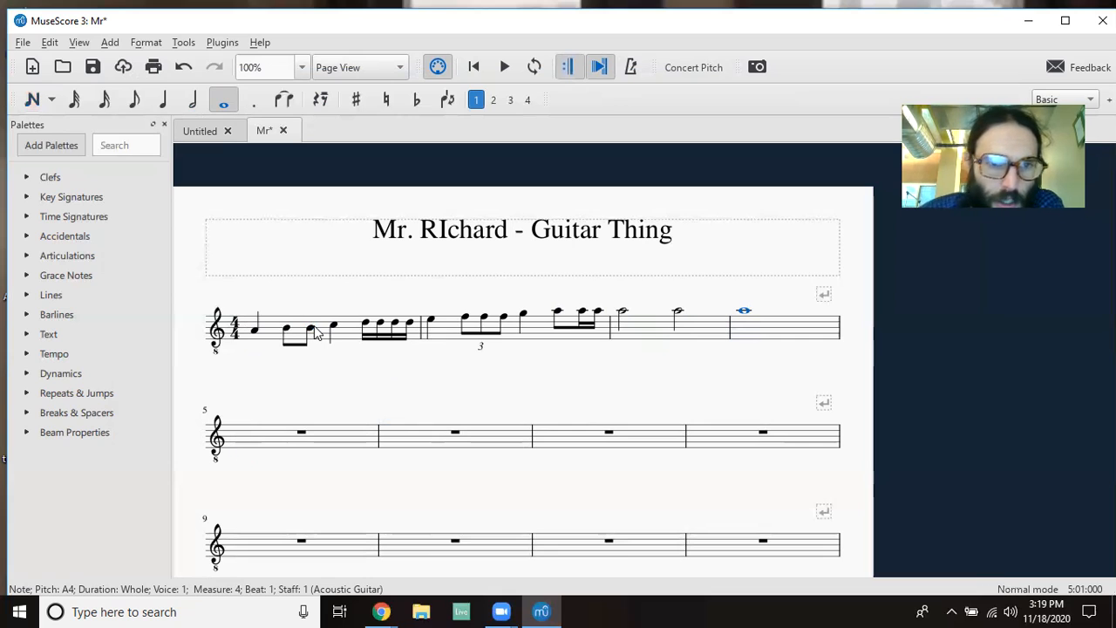
# Play back the entered music from the first note of measure 1, and stop the playback.
pyautogui.click(254, 333)
pyautogui.press('space')
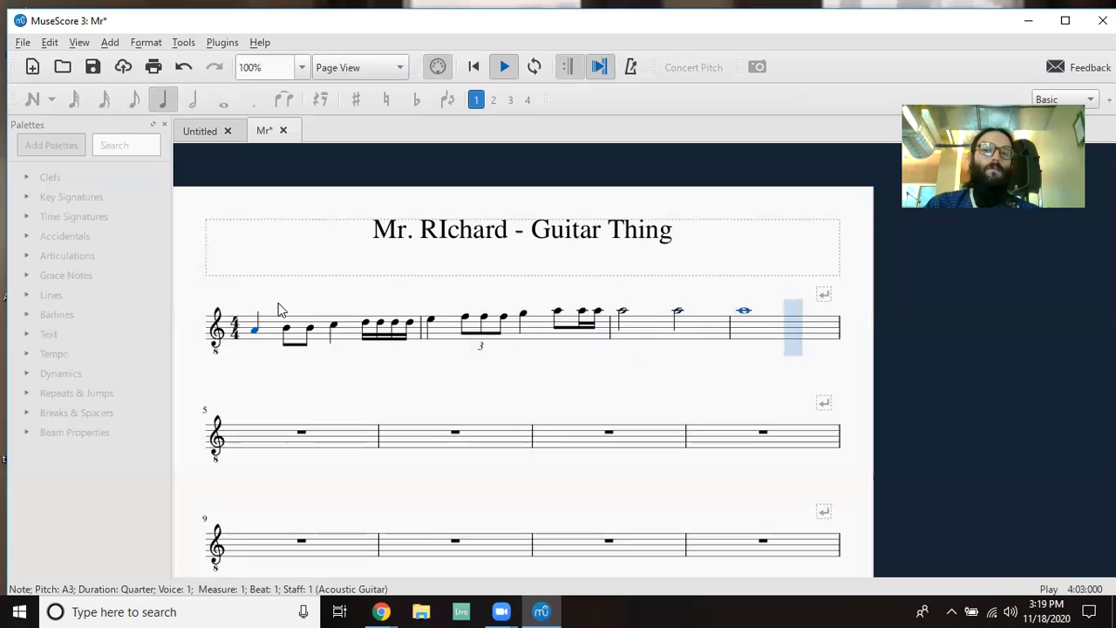
pyautogui.press('space')
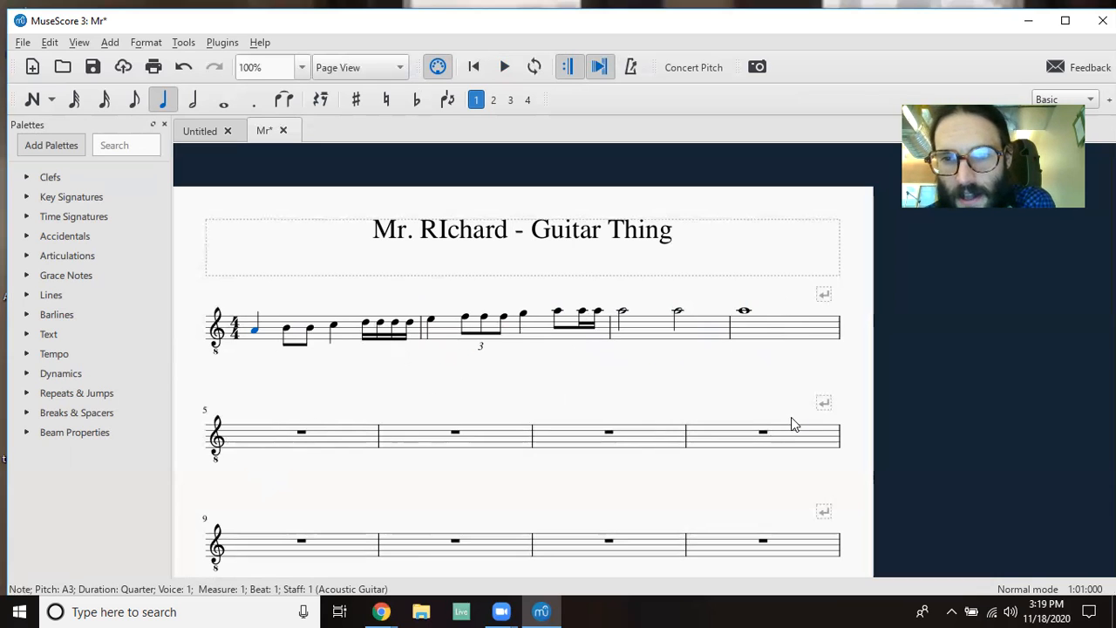
pyautogui.click(261, 438)
pyautogui.click(436, 443)
pyautogui.click(577, 444)
pyautogui.click(716, 443)
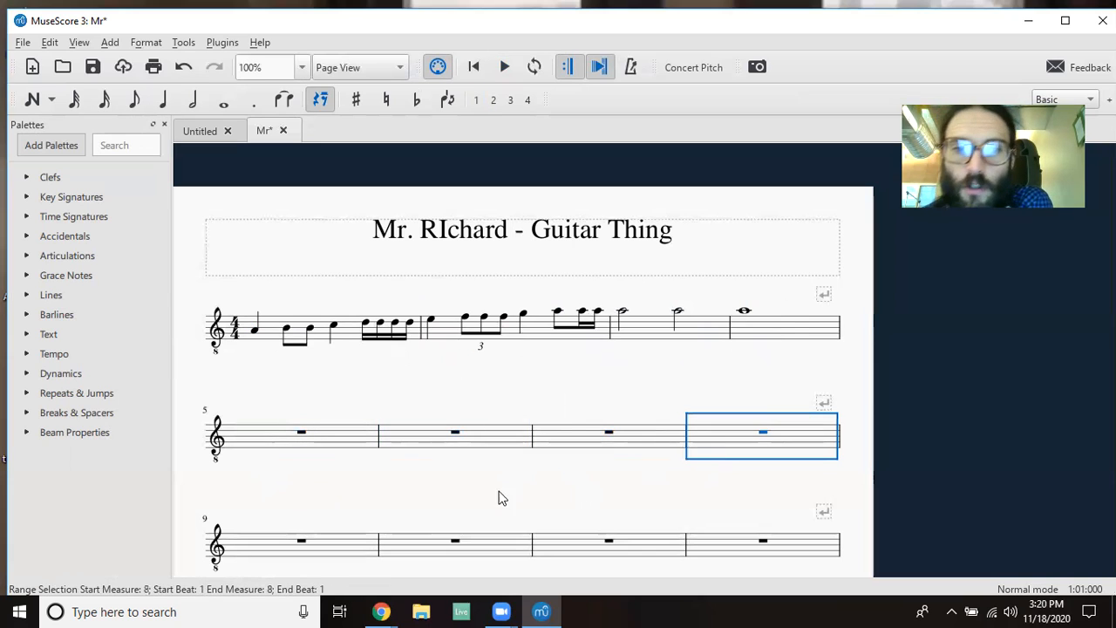
# Try entering a long run of 64th-note Es from the start of measure 5.
pyautogui.click(256, 440)
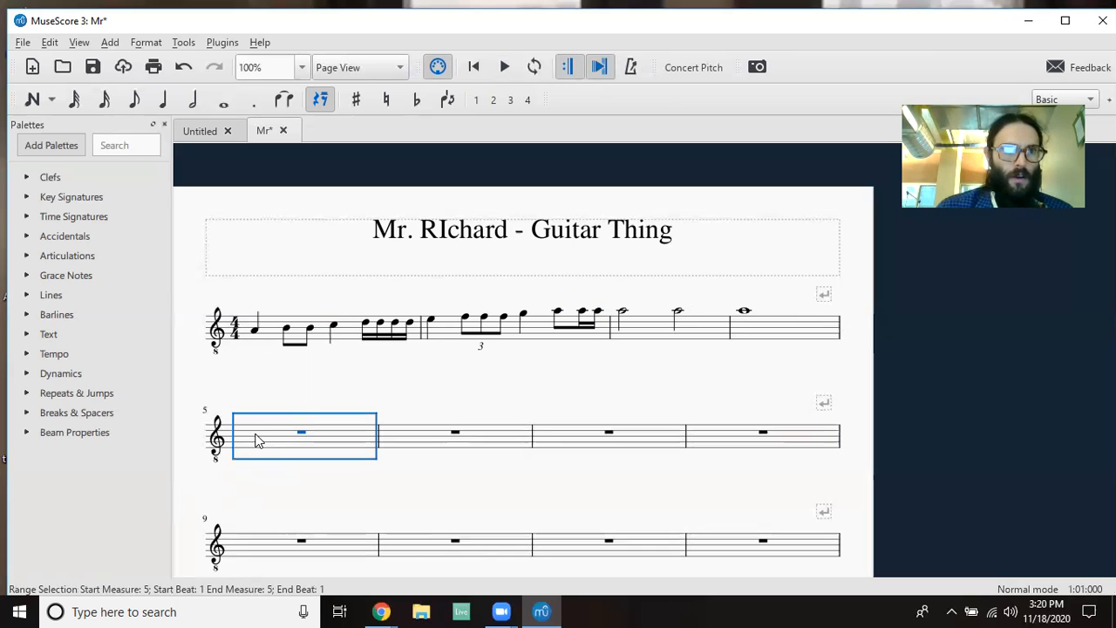
pyautogui.press('1')
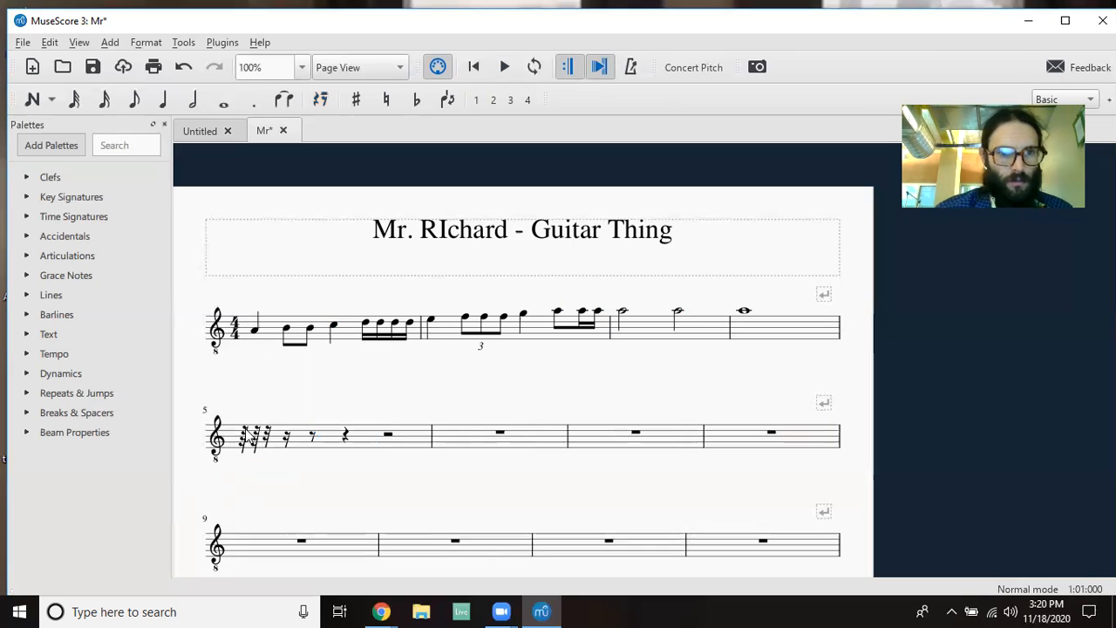
pyautogui.hotkey('ctrl', 'z')
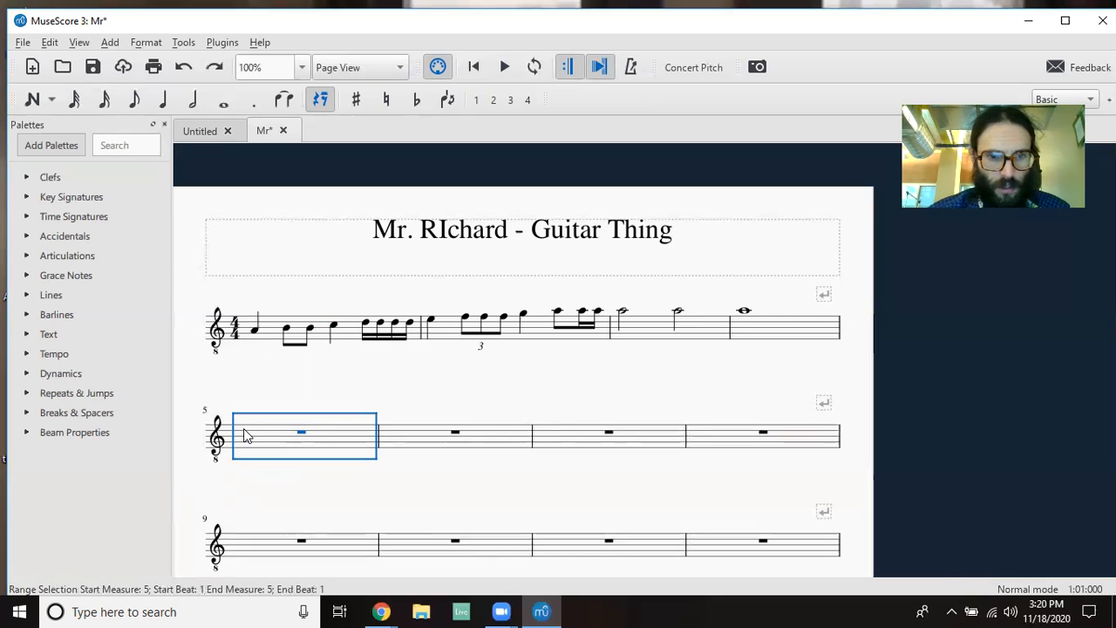
pyautogui.press('n')
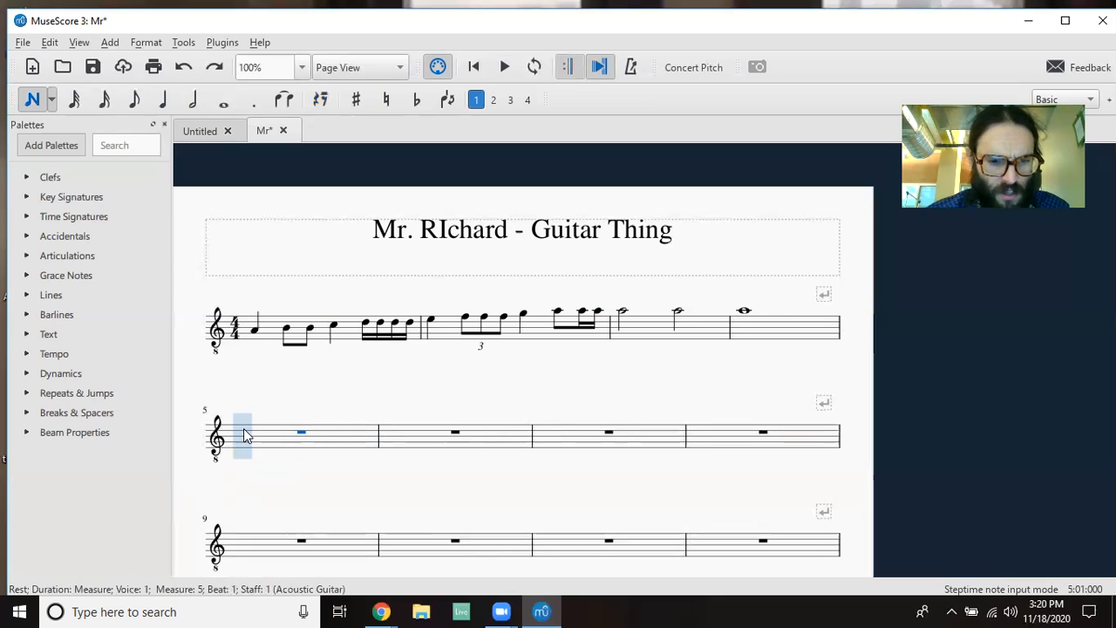
pyautogui.press('e')
pyautogui.press('e')
pyautogui.press('e')
pyautogui.press('e')
pyautogui.press('e')
pyautogui.press('e')
pyautogui.press('e')
pyautogui.press('e')
pyautogui.press('e')
pyautogui.press('e')
pyautogui.press('e')
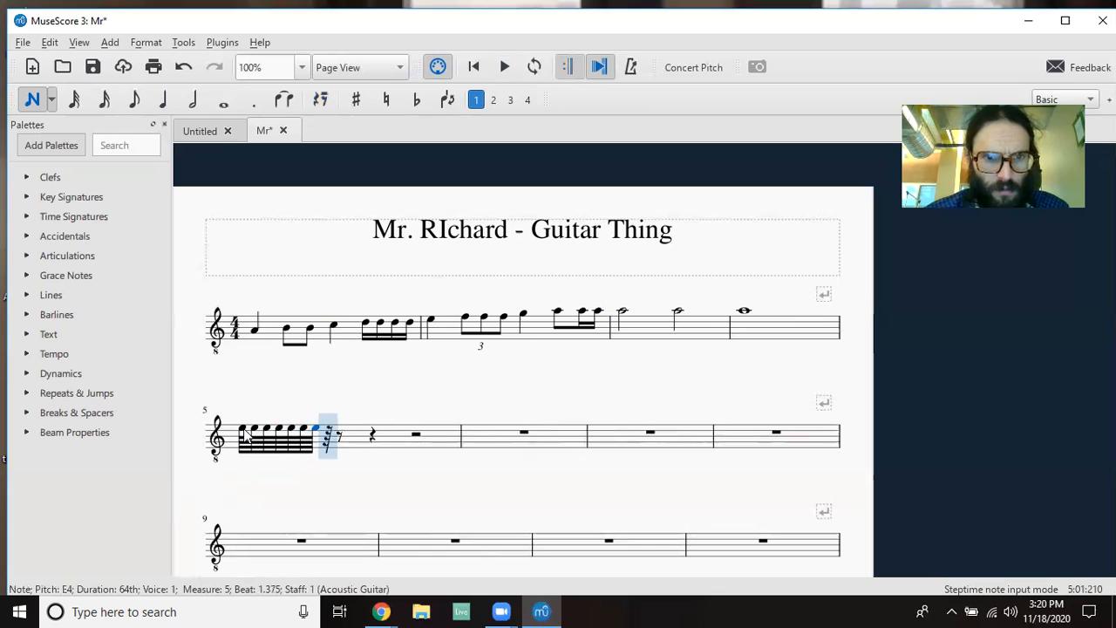
pyautogui.press('e')
pyautogui.press('e')
pyautogui.press('e')
pyautogui.press('e')
pyautogui.press('e')
pyautogui.press('e')
pyautogui.press('e')
pyautogui.press('e')
pyautogui.press('e')
pyautogui.press('e')
pyautogui.press('e')
pyautogui.press('e')
pyautogui.press('e')
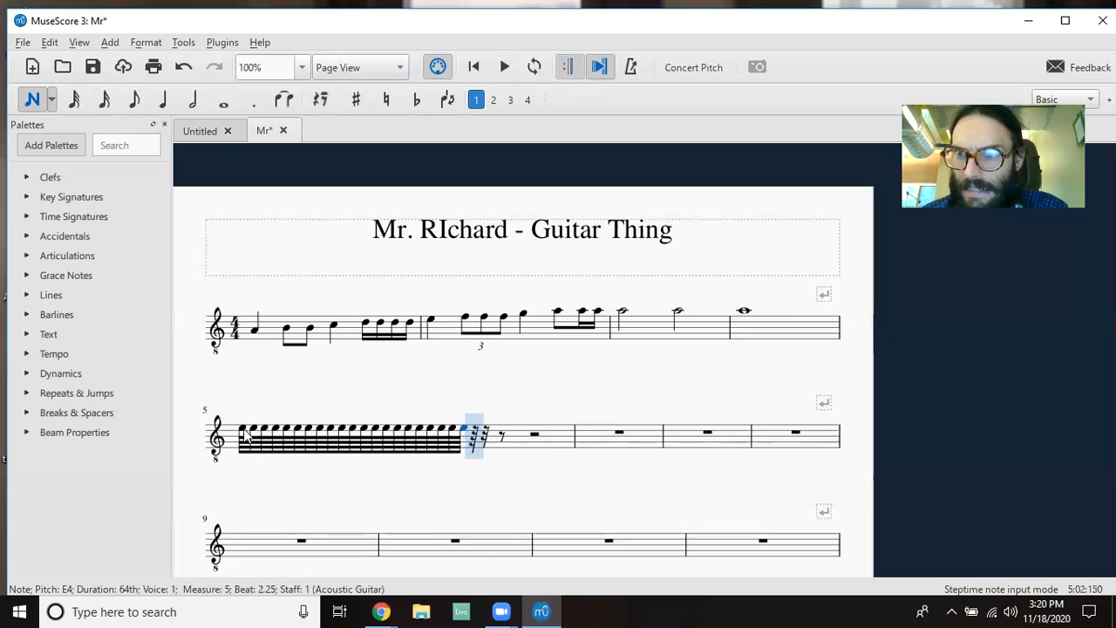
pyautogui.press('e')
pyautogui.press('e')
pyautogui.press('e')
pyautogui.press('e')
pyautogui.press('e')
pyautogui.press('e')
pyautogui.press('e')
pyautogui.press('e')
pyautogui.press('e')
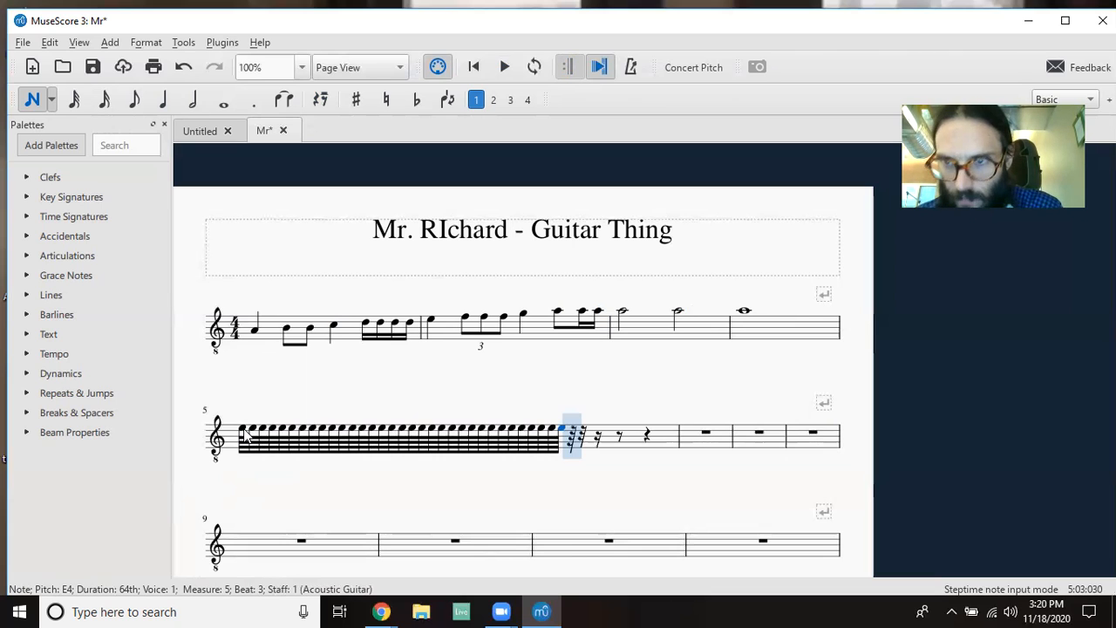
# Undo the whole run of 64th-note Es so that measure 5 is empty.
pyautogui.hotkey('ctrl', 'z')
pyautogui.hotkey('ctrl', 'z')
pyautogui.hotkey('ctrl', 'z')
pyautogui.hotkey('ctrl', 'z')
pyautogui.hotkey('ctrl', 'z')
pyautogui.hotkey('ctrl', 'z')
pyautogui.hotkey('ctrl', 'z')
pyautogui.hotkey('ctrl', 'z')
pyautogui.hotkey('ctrl', 'z')
pyautogui.hotkey('ctrl', 'z')
pyautogui.hotkey('ctrl', 'z')
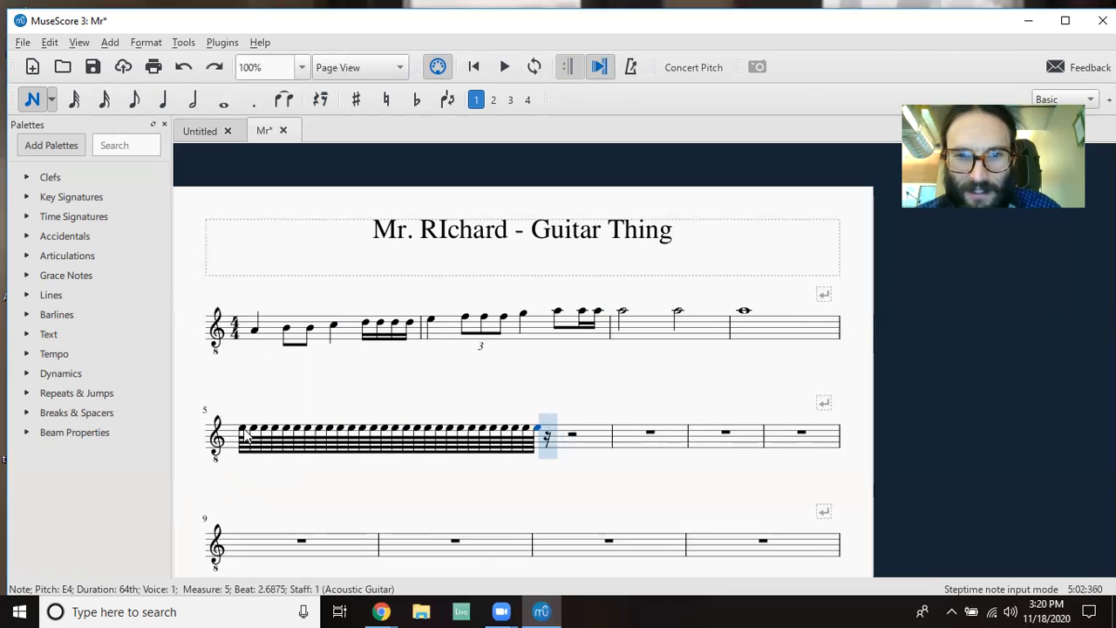
pyautogui.hotkey('ctrl', 'z')
pyautogui.hotkey('ctrl', 'z')
pyautogui.hotkey('ctrl', 'z')
pyautogui.hotkey('ctrl', 'z')
pyautogui.hotkey('ctrl', 'z')
pyautogui.hotkey('ctrl', 'z')
pyautogui.hotkey('ctrl', 'z')
pyautogui.hotkey('ctrl', 'z')
pyautogui.hotkey('ctrl', 'z')
pyautogui.hotkey('ctrl', 'z')
pyautogui.hotkey('ctrl', 'z')
pyautogui.hotkey('ctrl', 'z')
pyautogui.hotkey('ctrl', 'z')
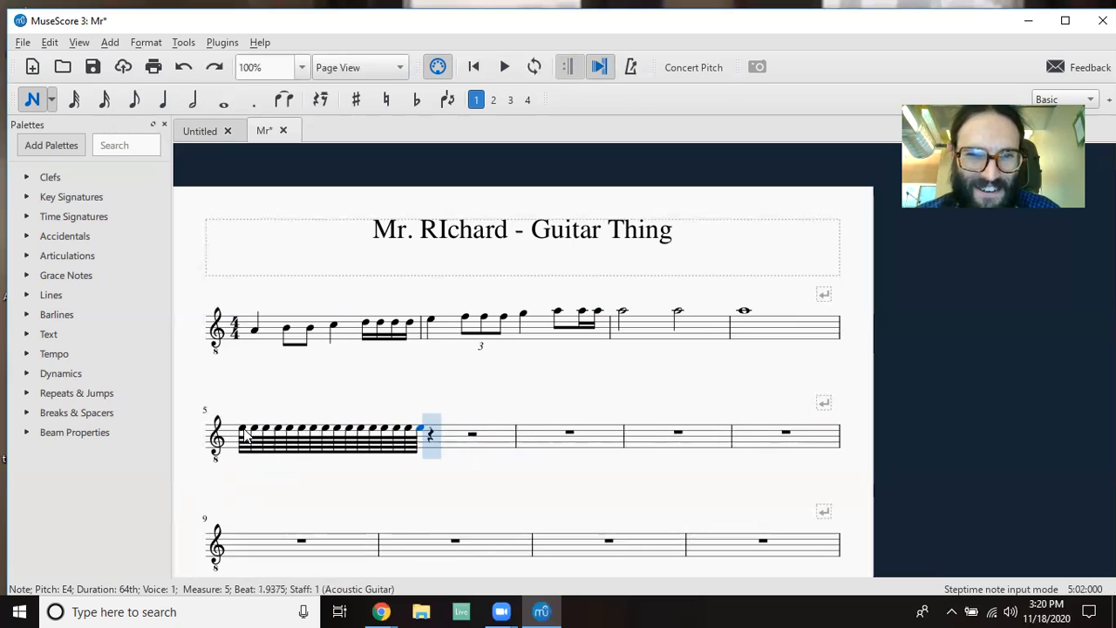
pyautogui.hotkey('ctrl', 'z')
pyautogui.hotkey('ctrl', 'z')
pyautogui.hotkey('ctrl', 'z')
pyautogui.hotkey('ctrl', 'z')
pyautogui.hotkey('ctrl', 'z')
pyautogui.hotkey('ctrl', 'z')
pyautogui.hotkey('ctrl', 'z')
pyautogui.hotkey('ctrl', 'z')
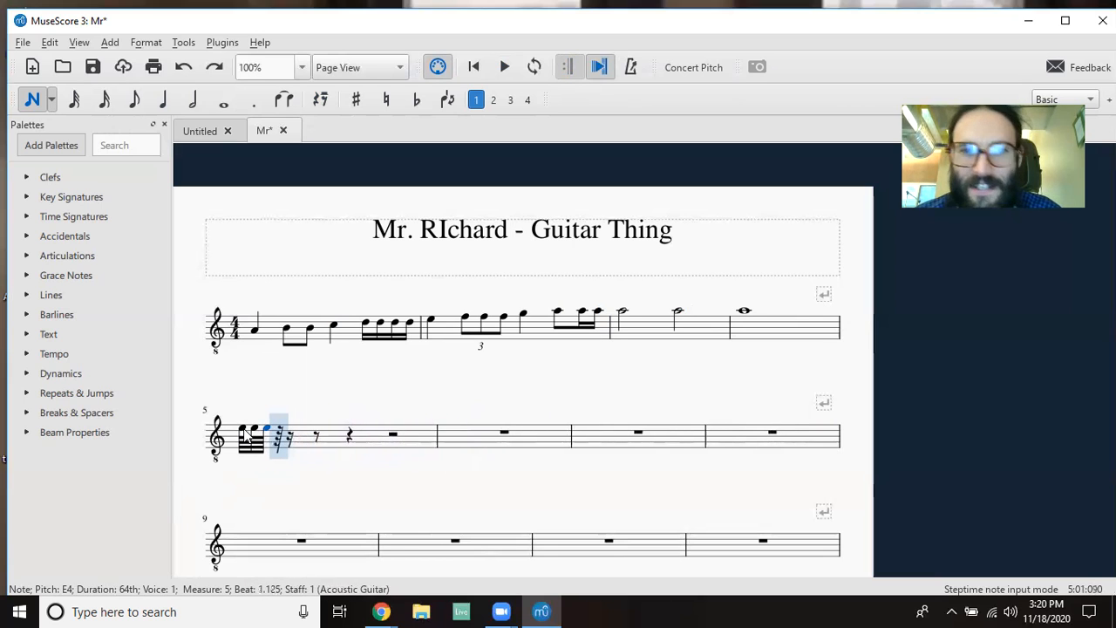
pyautogui.hotkey('ctrl', 'z')
pyautogui.hotkey('ctrl', 'z')
pyautogui.hotkey('ctrl', 'z')
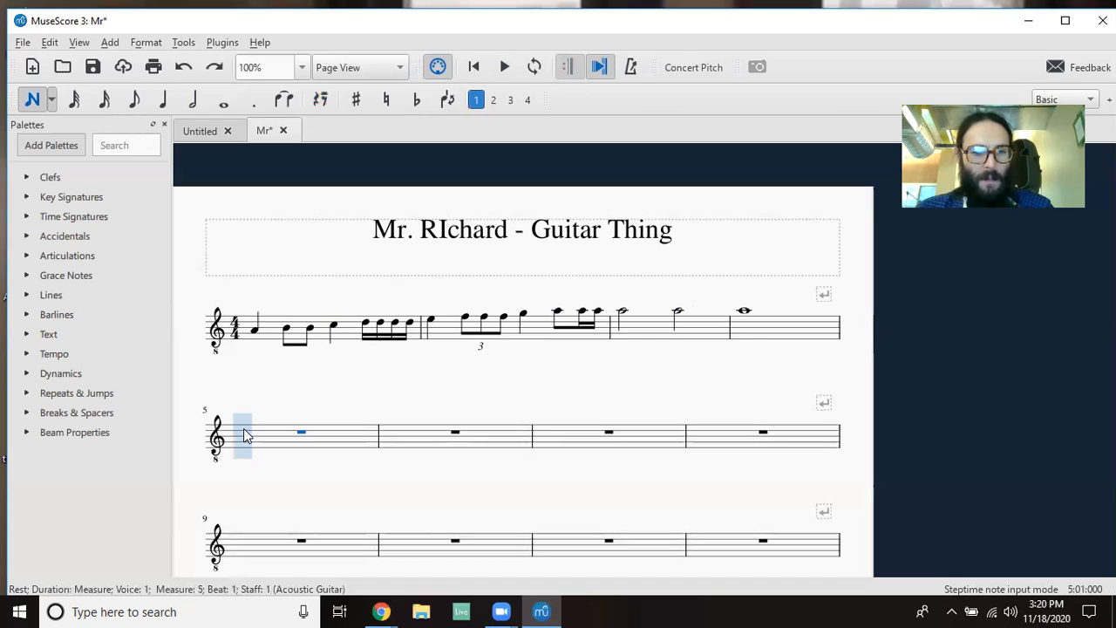
# Fill measure 5 with four ascending-register quarter notes: A4, C5, B4 and D5.
pyautogui.press('5')
pyautogui.press('a')
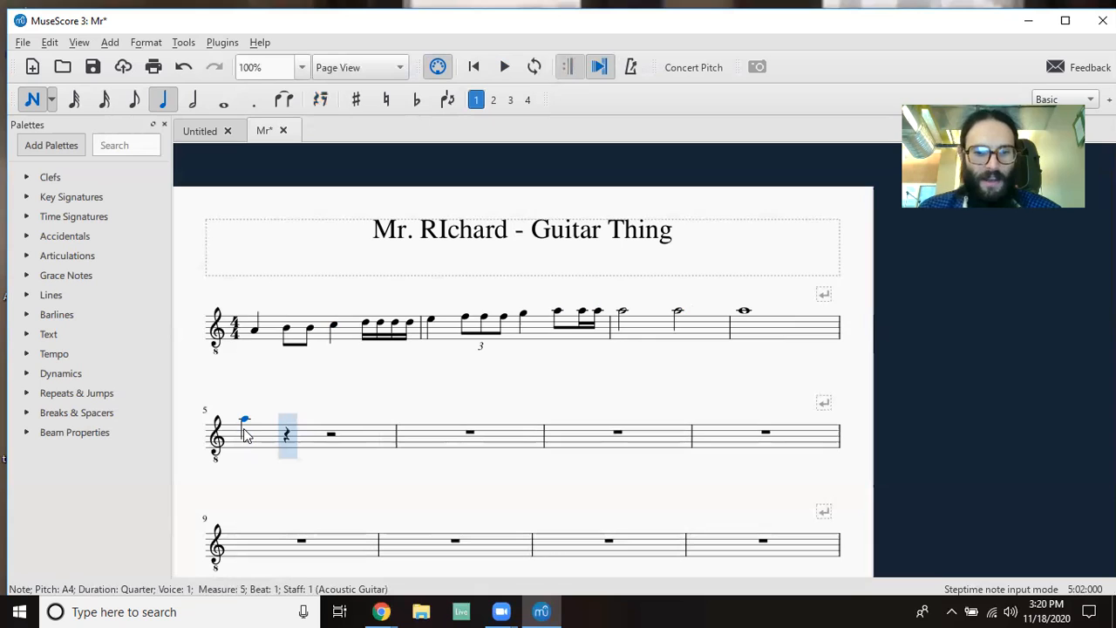
pyautogui.press('c')
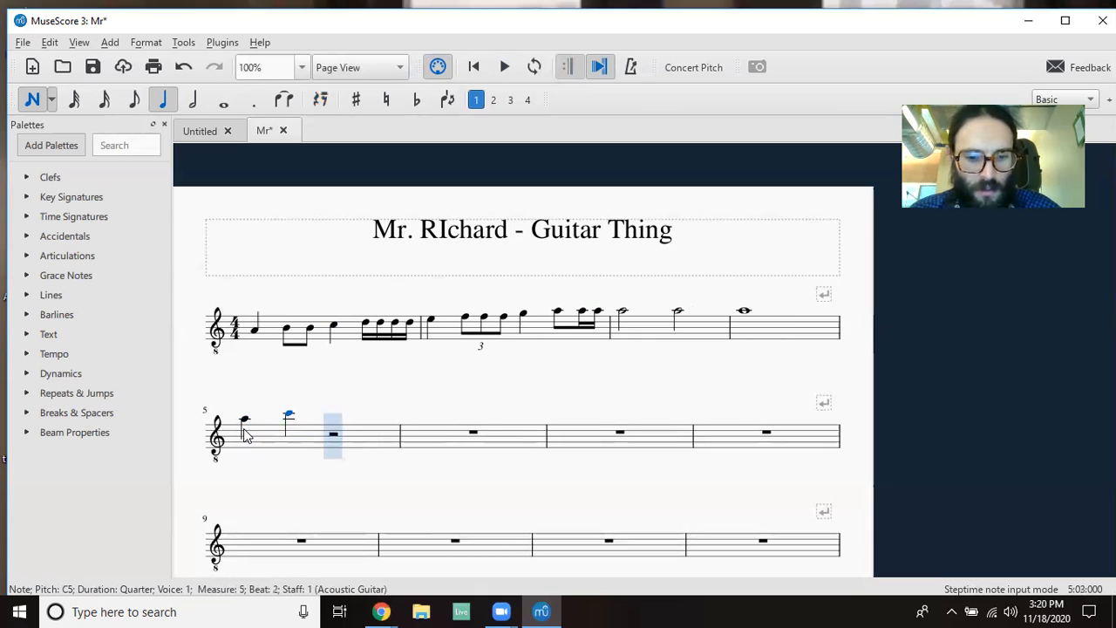
pyautogui.press('b')
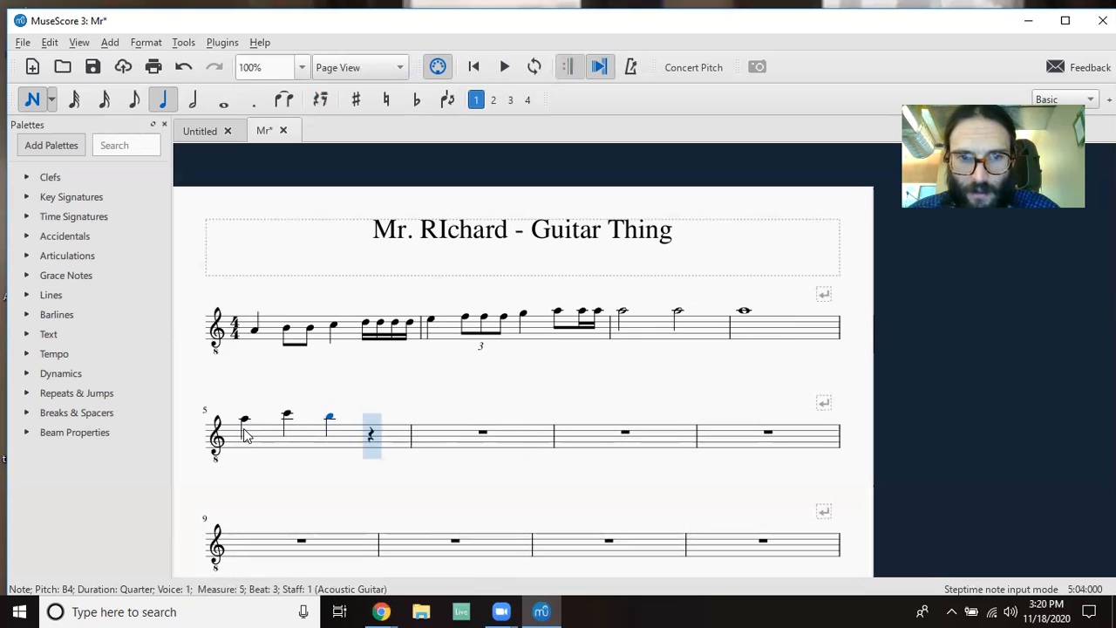
pyautogui.press('d')
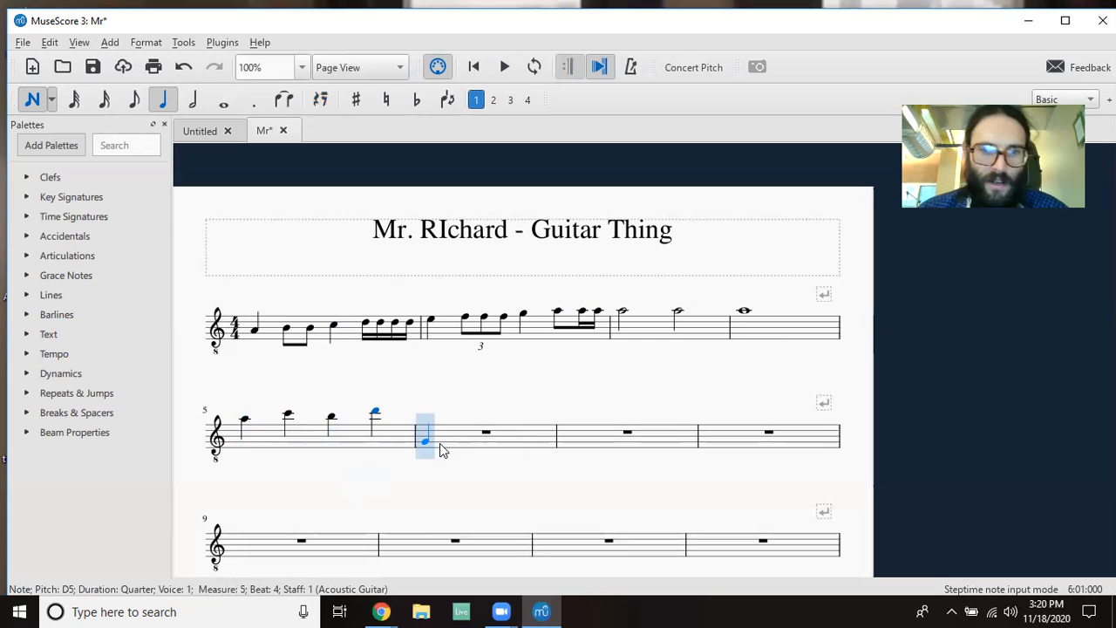
# Enter a quarter-note F lowered one octave to F4 on beat 1 of measure 6, then eighth-notes A and G on beat 2.
pyautogui.press('f')
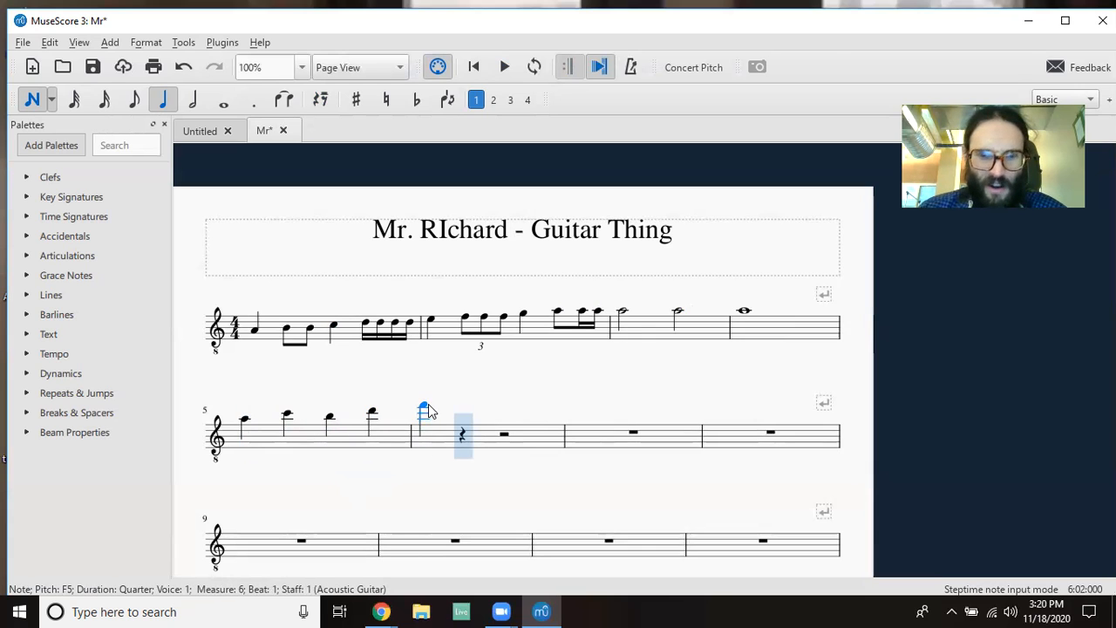
pyautogui.hotkey('ctrl', 'Down')
pyautogui.press('Up')
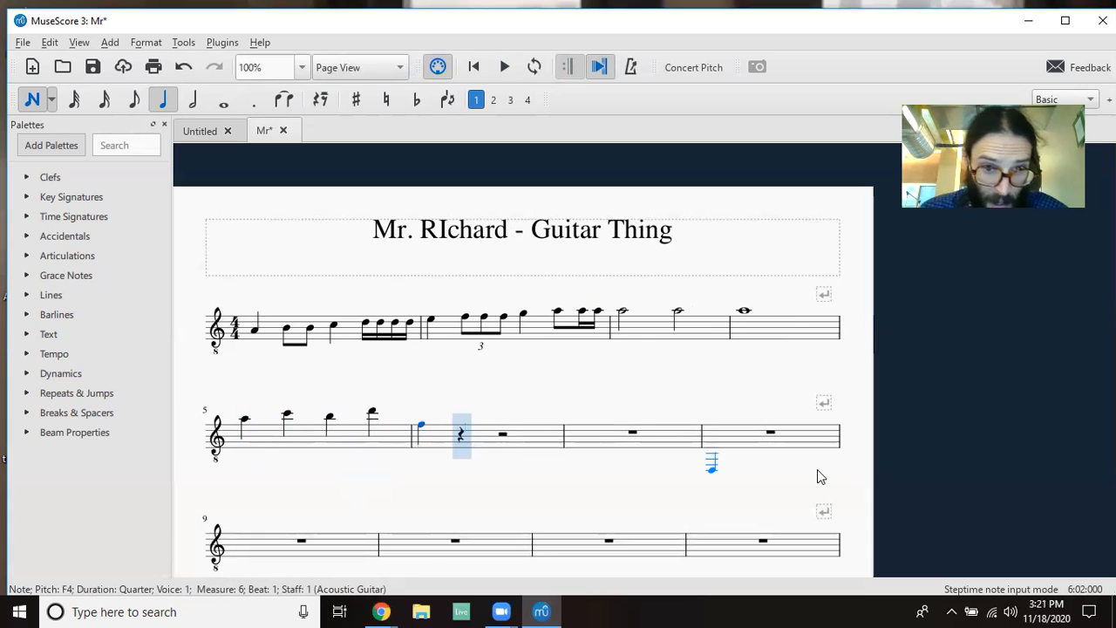
pyautogui.press('4')
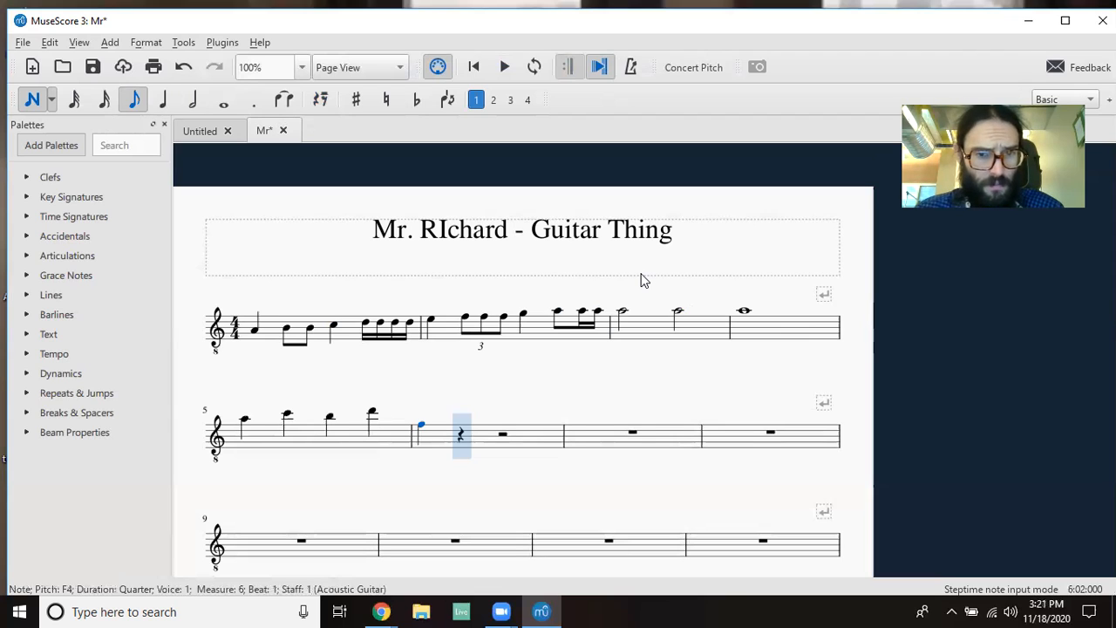
pyautogui.press('a')
pyautogui.press('g')
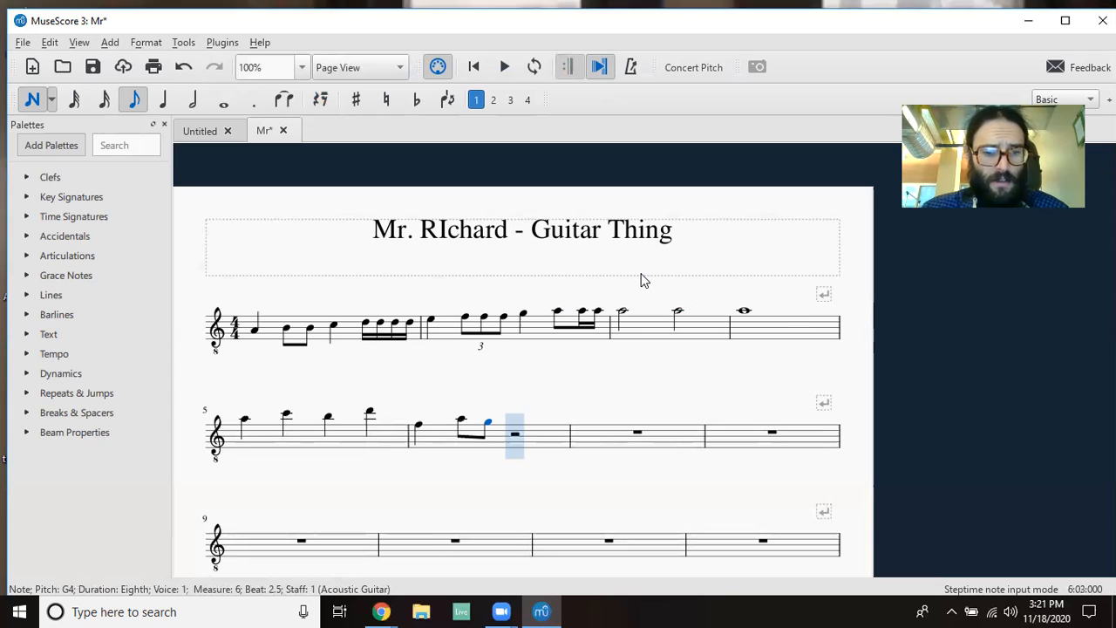
# Complete measure 6 with an eighth-note B and sixteenth-notes A and G on beat 3, then eighth-notes F and C on beat 4.
pyautogui.press('b')
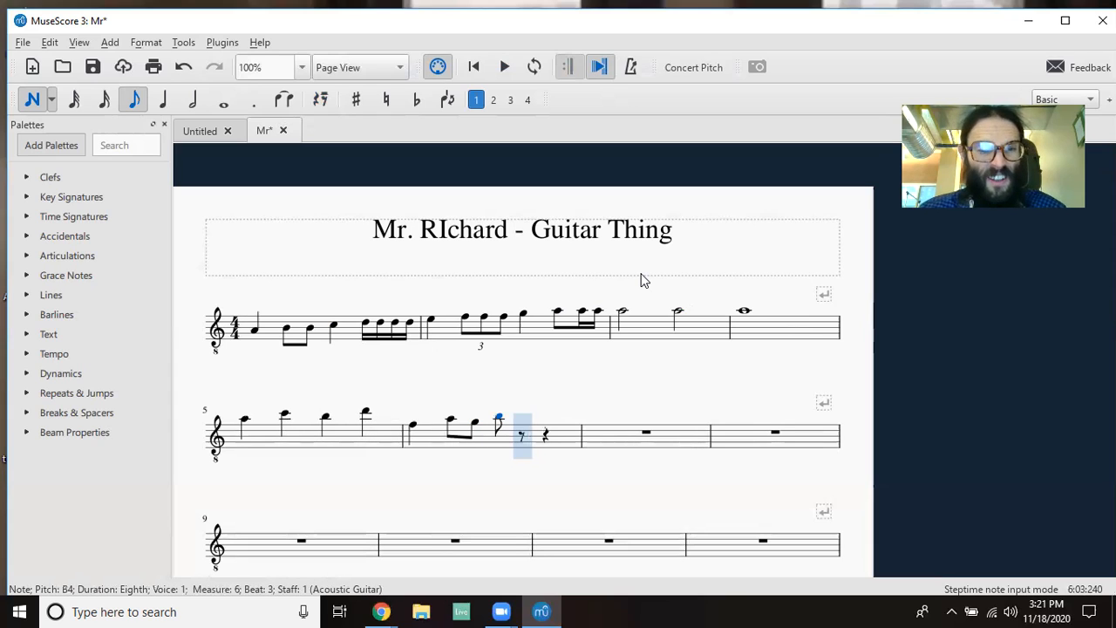
pyautogui.press('3')
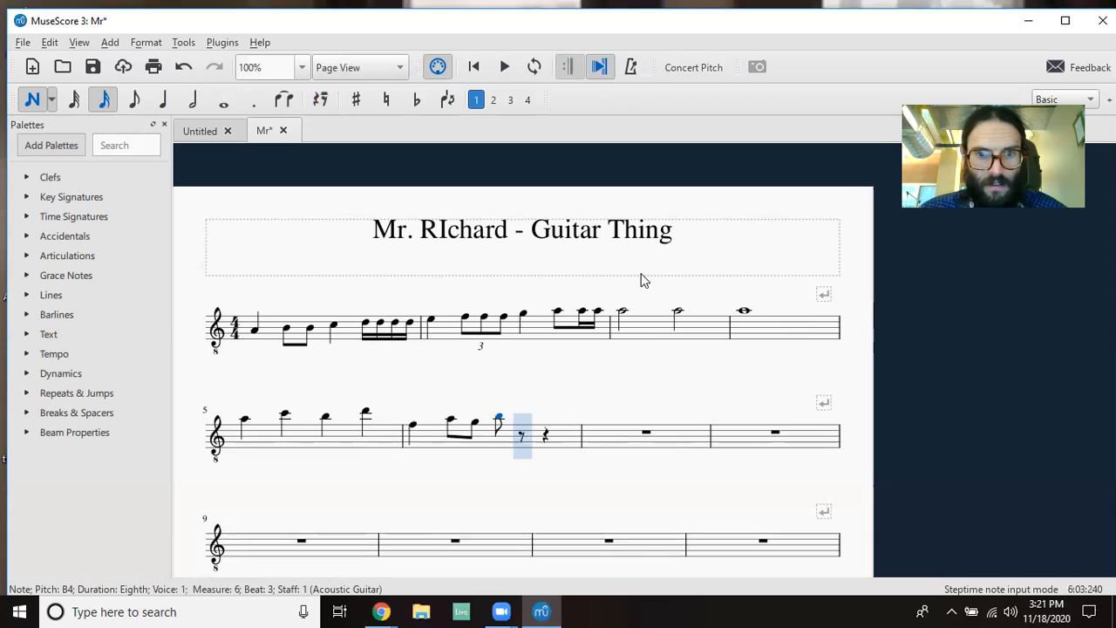
pyautogui.press('a')
pyautogui.press('g')
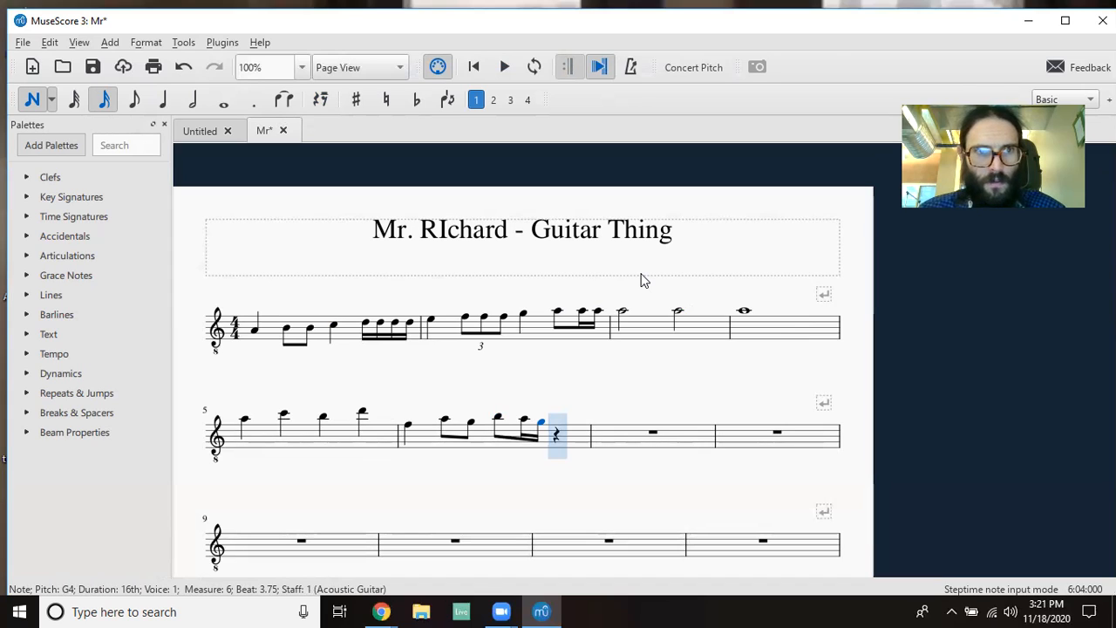
pyautogui.press('4')
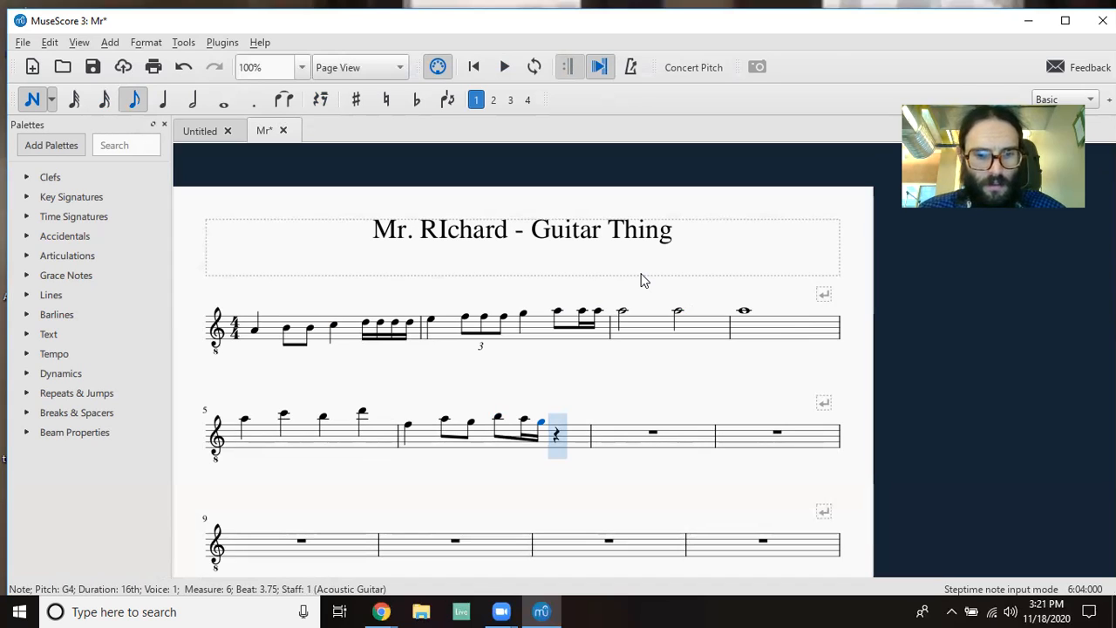
pyautogui.press('f')
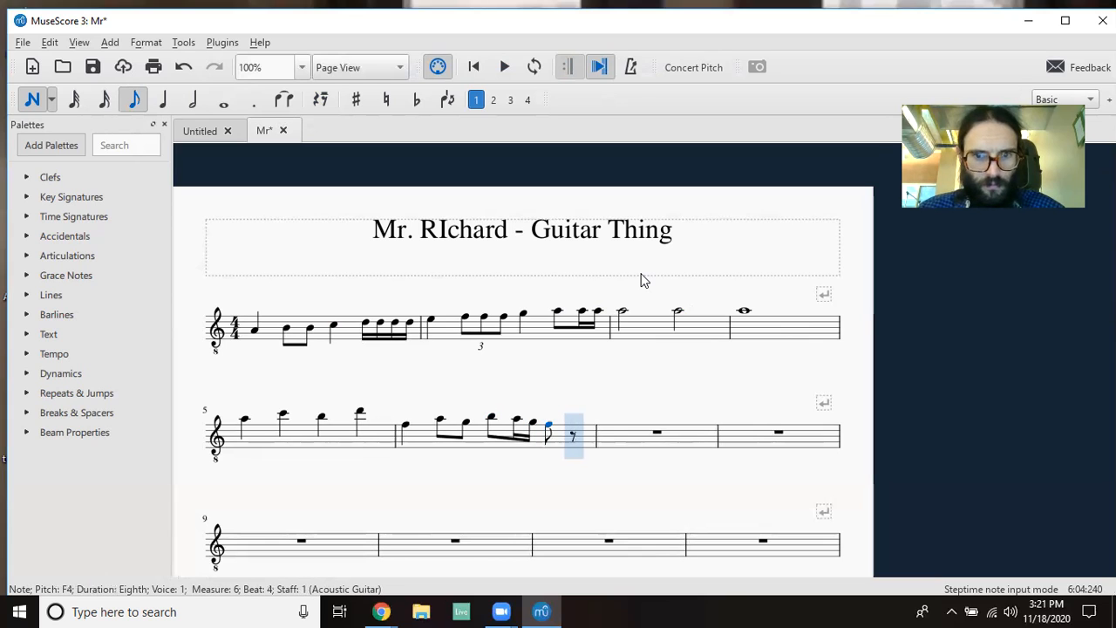
pyautogui.press('c')
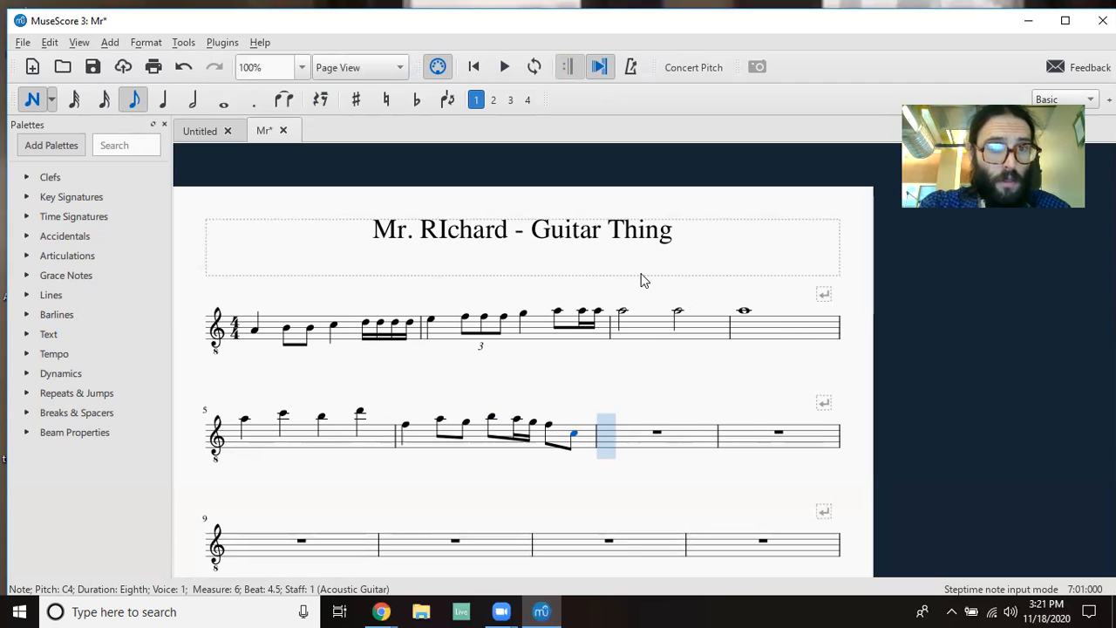
# Start measure 7 with a sixteenth-note triplet of A, B and A.
pyautogui.press('3')
pyautogui.hotkey('ctrl', '3')
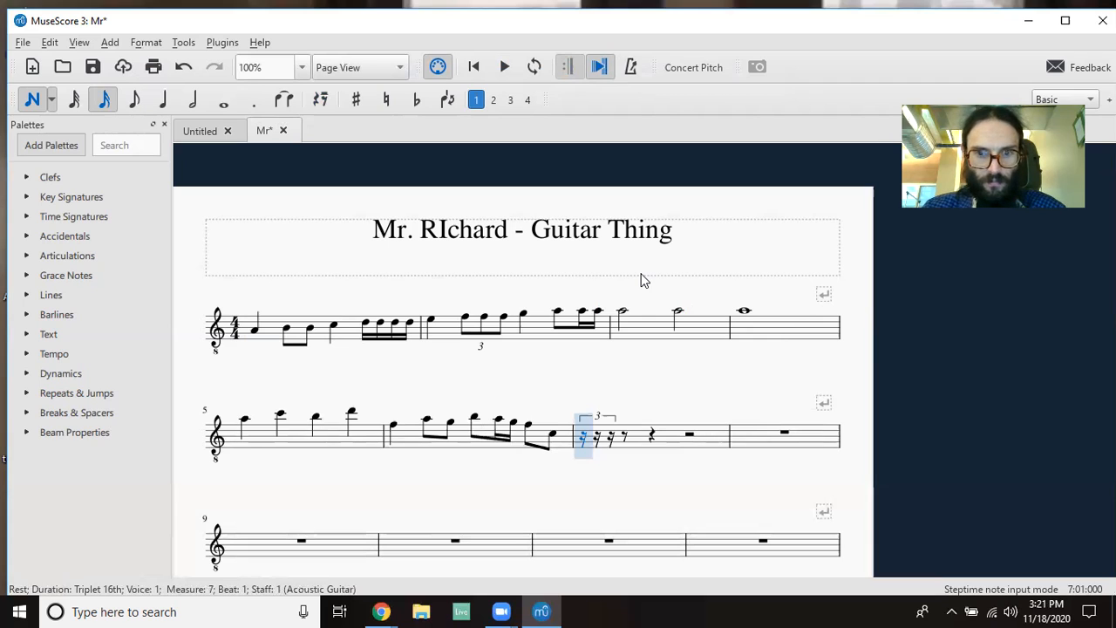
pyautogui.press('a')
pyautogui.press('b')
pyautogui.press('a')
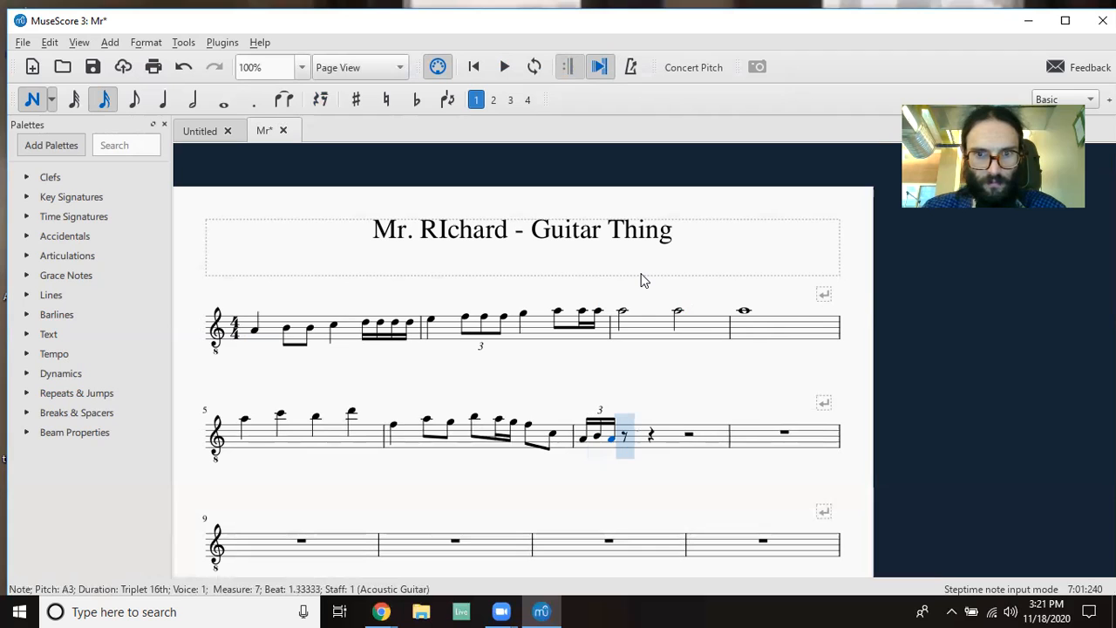
# Complete measure 7 after the triplet with a quarter-note B, a half-note A and an eighth-note E.
pyautogui.press('5')
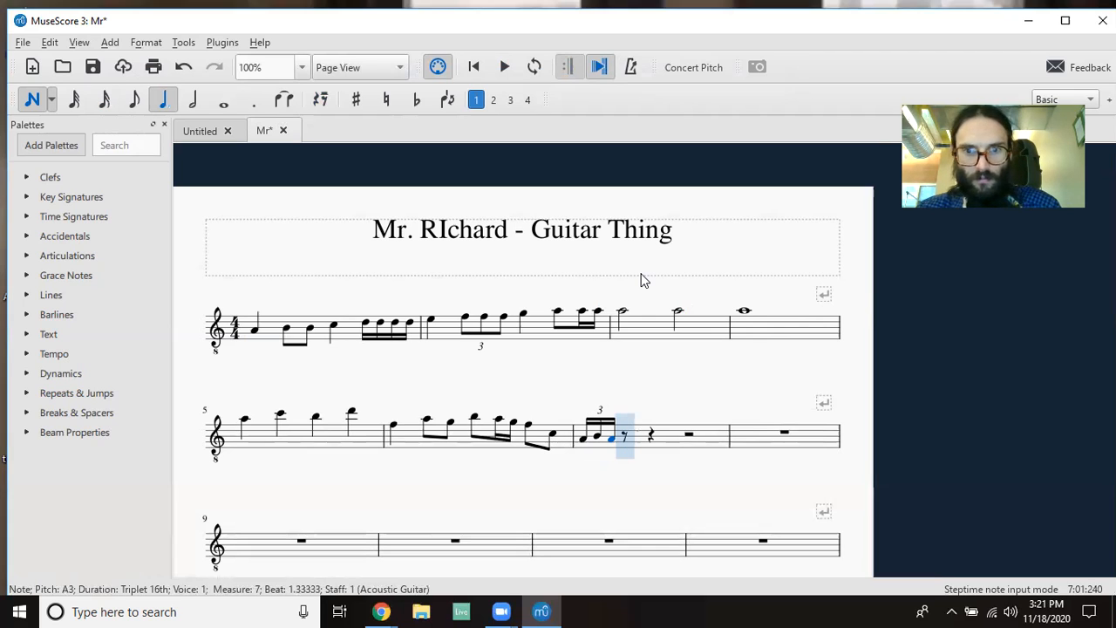
pyautogui.press('b')
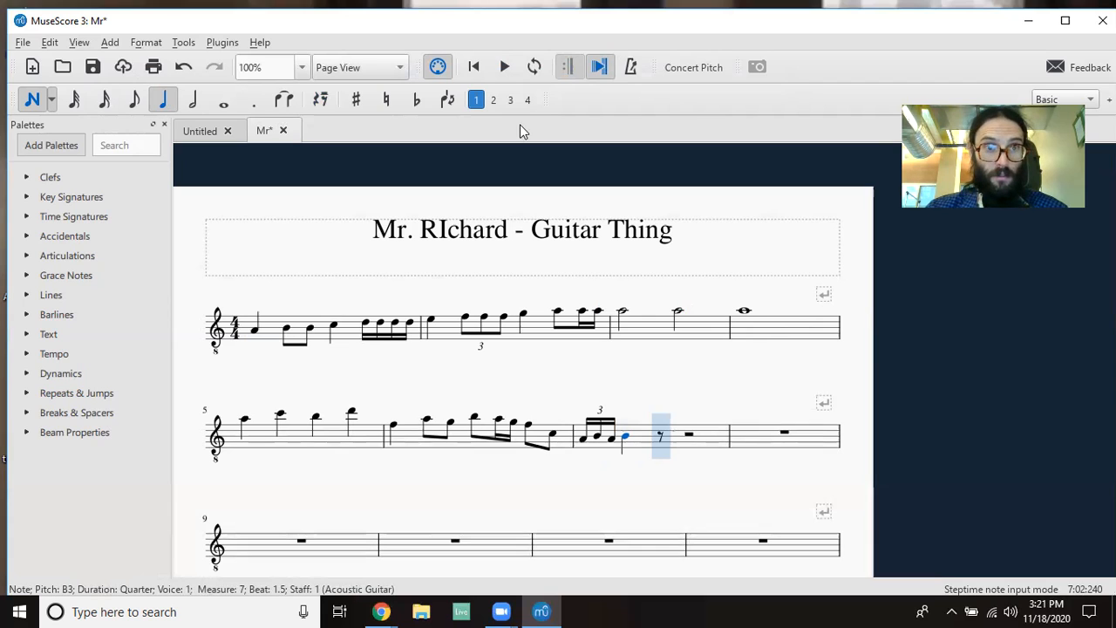
pyautogui.click(194, 102)
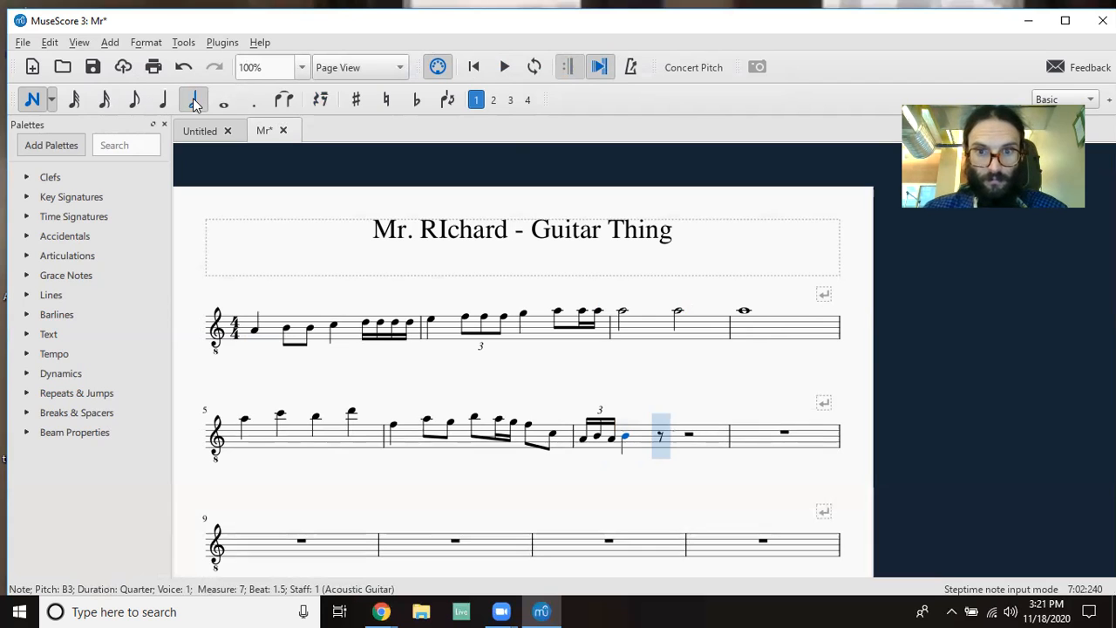
pyautogui.press('a')
pyautogui.click(135, 102)
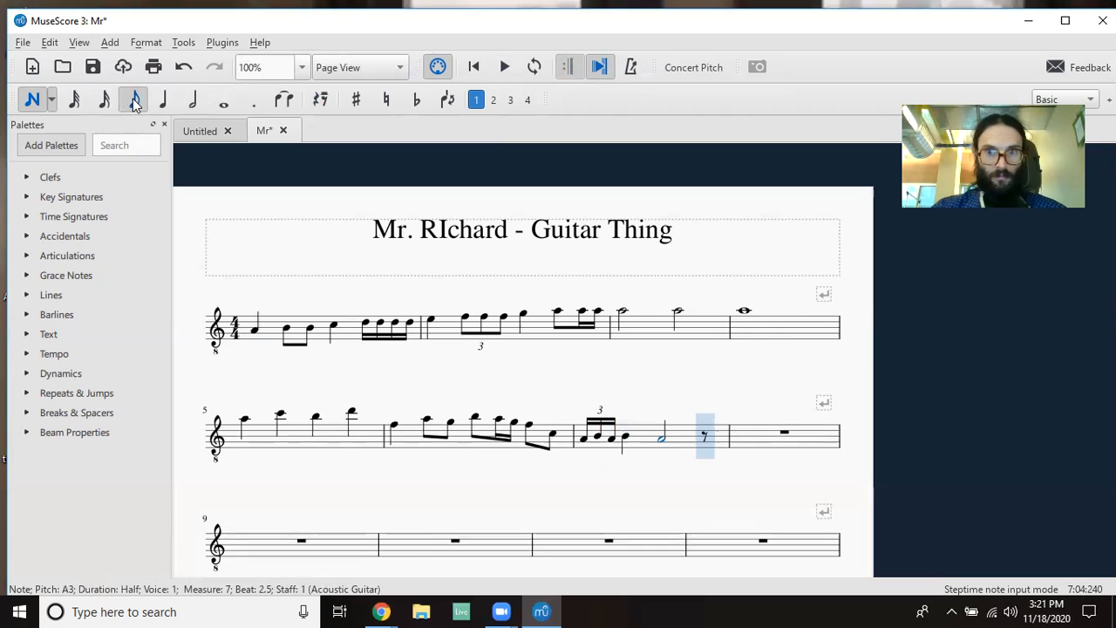
pyautogui.press('e')
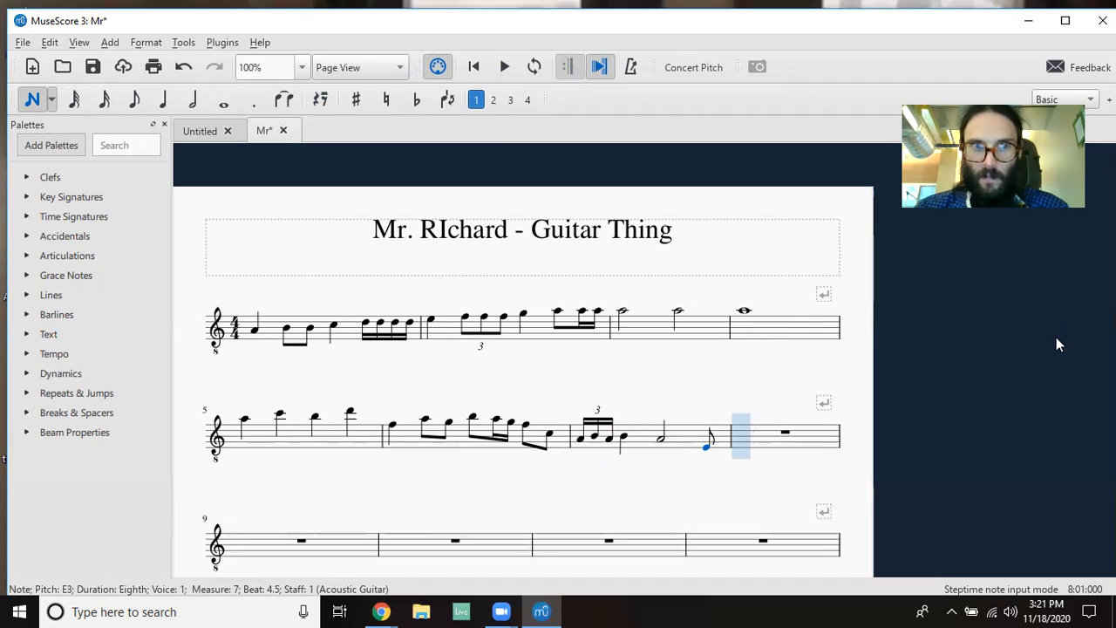
# Enter a run of 32nd notes from the start of measure 8: F, E, G, A, G, D, C, B and C.
pyautogui.click(74, 99)
pyautogui.click(740, 374)
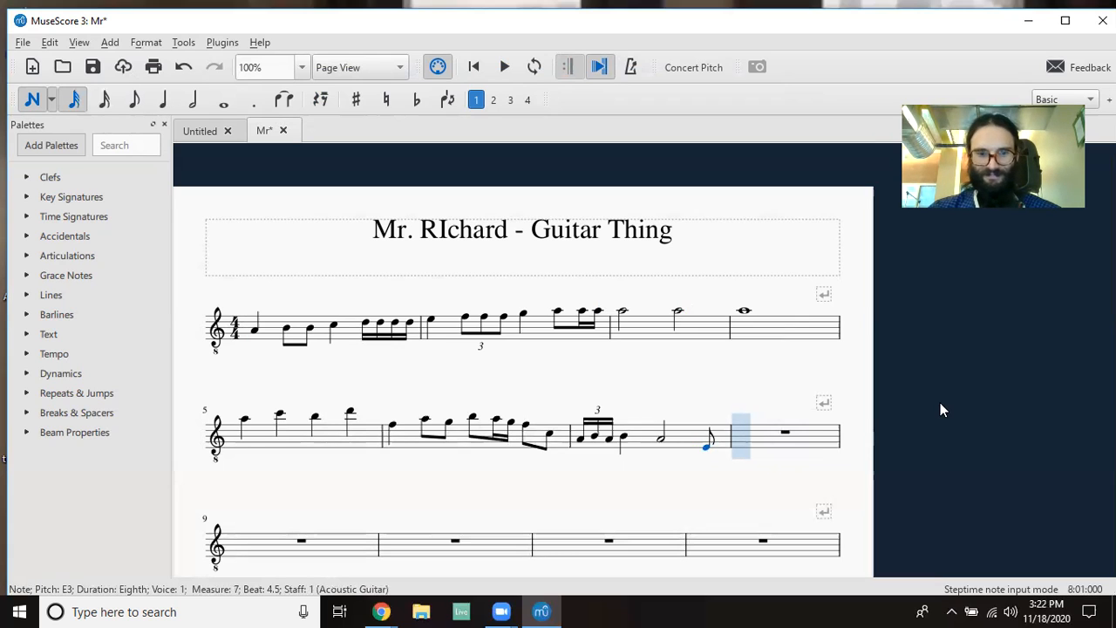
pyautogui.press('e')
pyautogui.press('e')
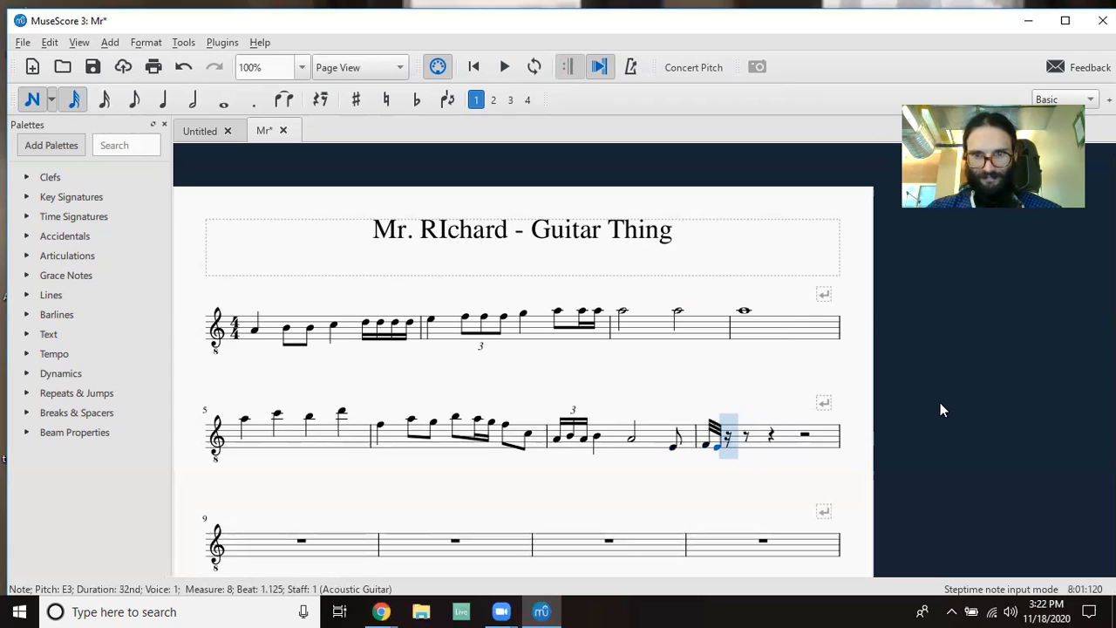
pyautogui.press('g')
pyautogui.press('a')
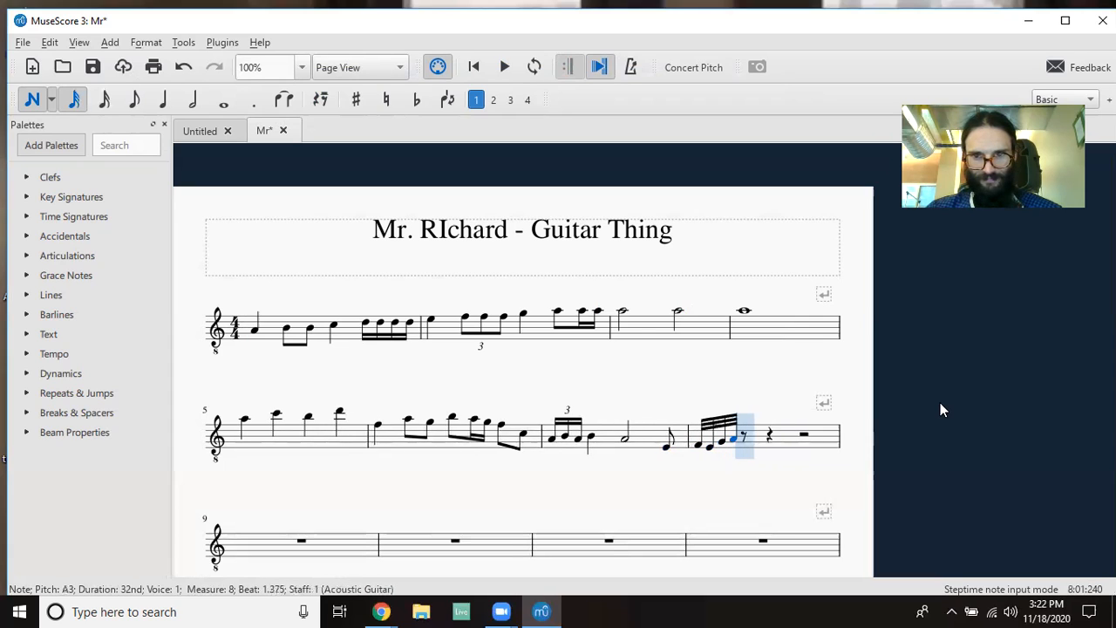
pyautogui.press('g')
pyautogui.press('d')
pyautogui.press('c')
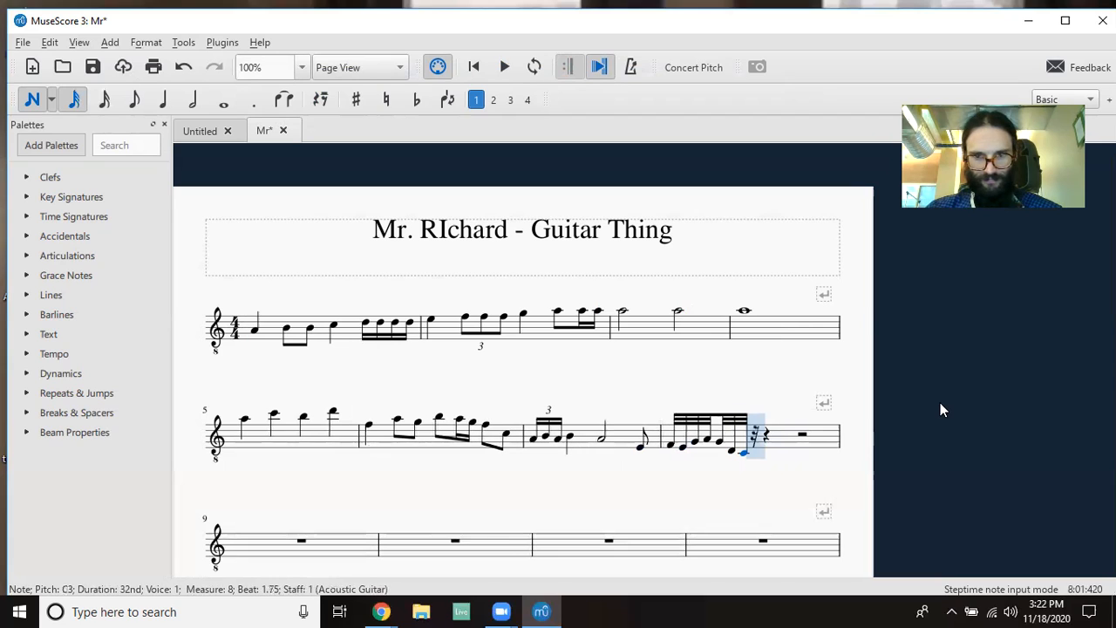
pyautogui.press('b')
pyautogui.press('c')
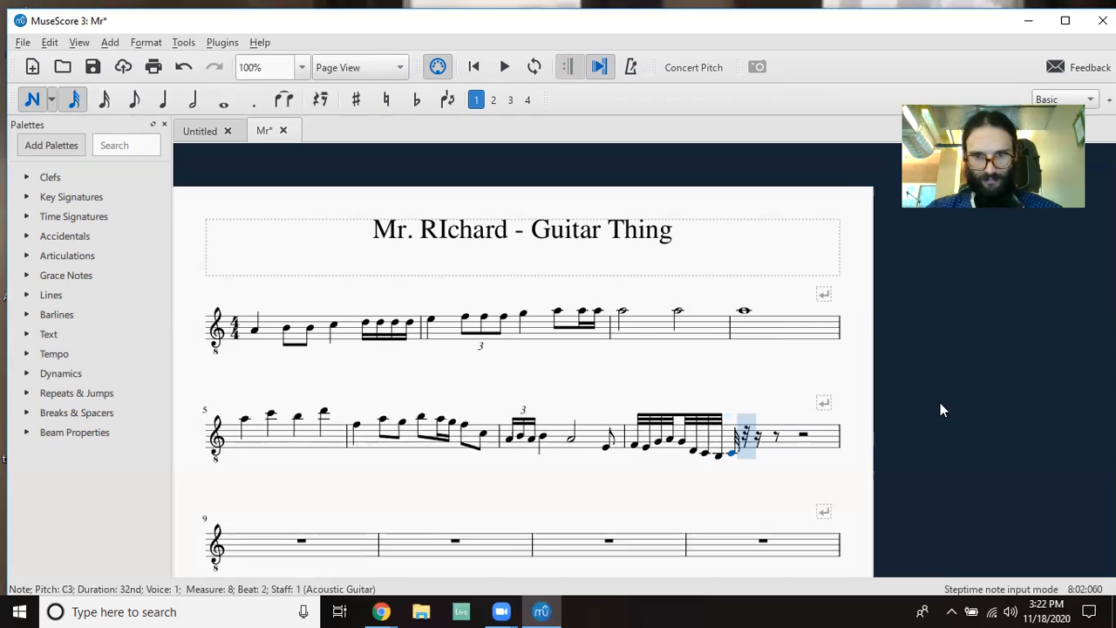
# Continue measure 8 with two sixteenth-note Cs, an eighth-note C and a quarter-note A.
pyautogui.click(114, 101)
pyautogui.press('c')
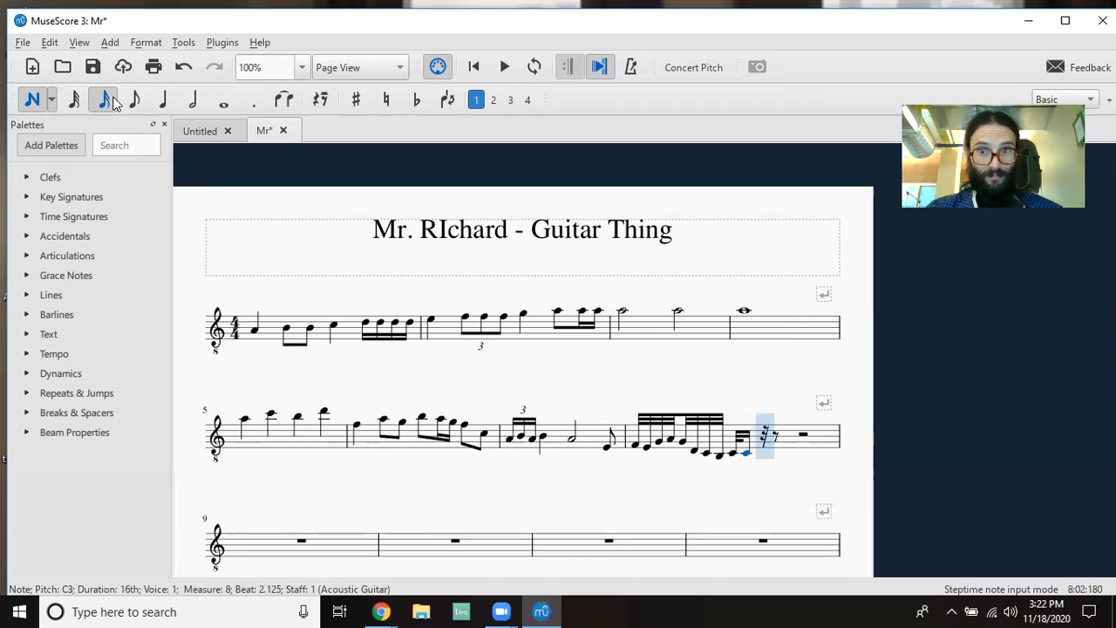
pyautogui.press('c')
pyautogui.click(131, 101)
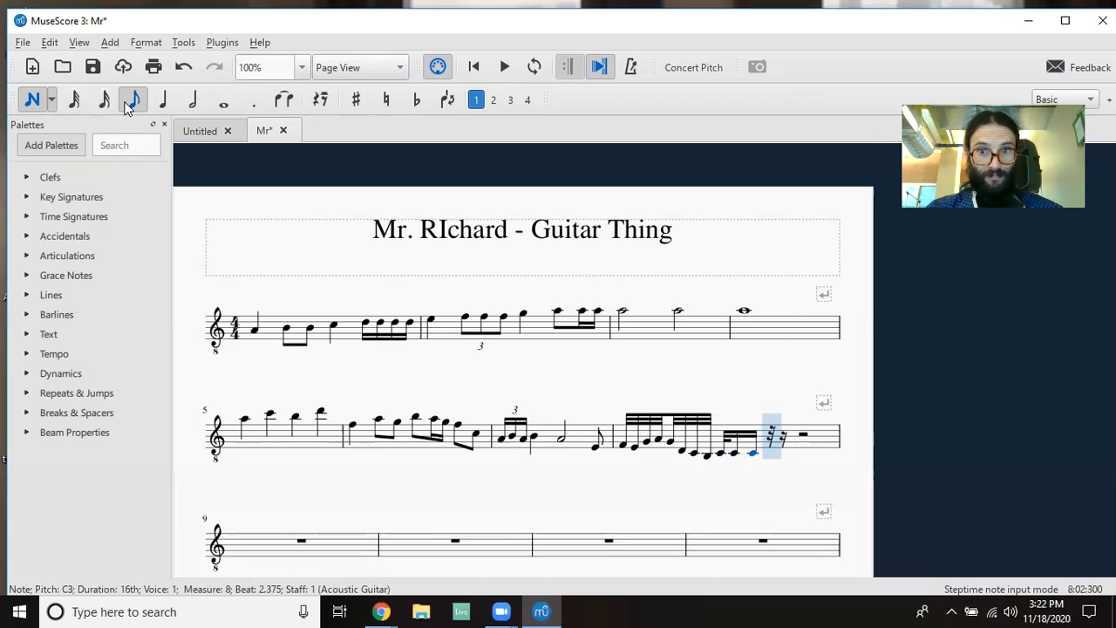
pyautogui.press('c')
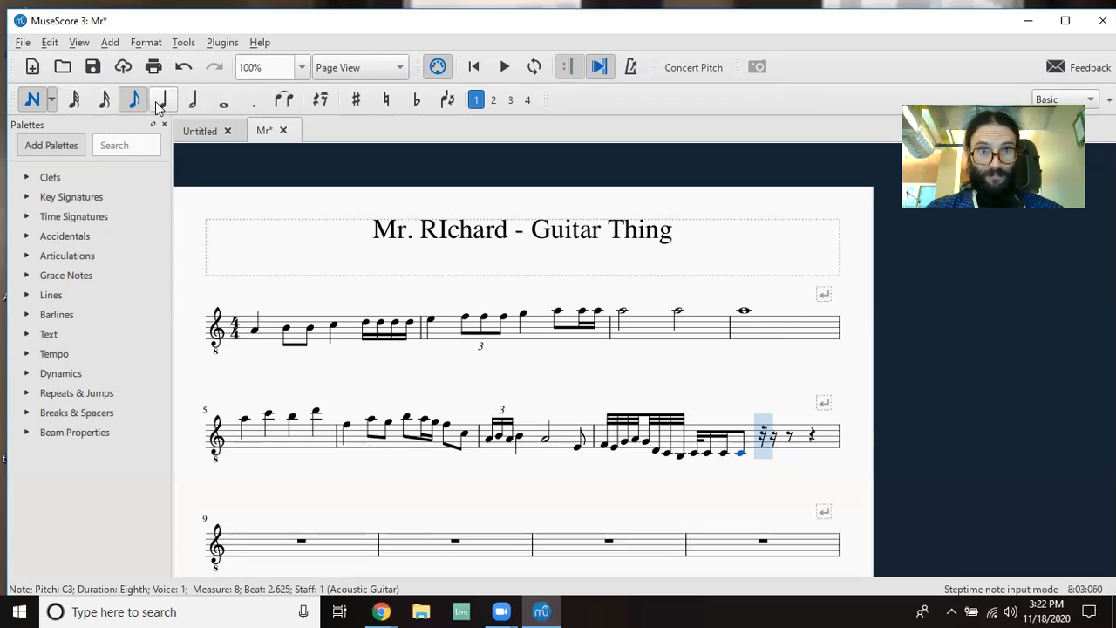
pyautogui.click(160, 102)
pyautogui.press('a')
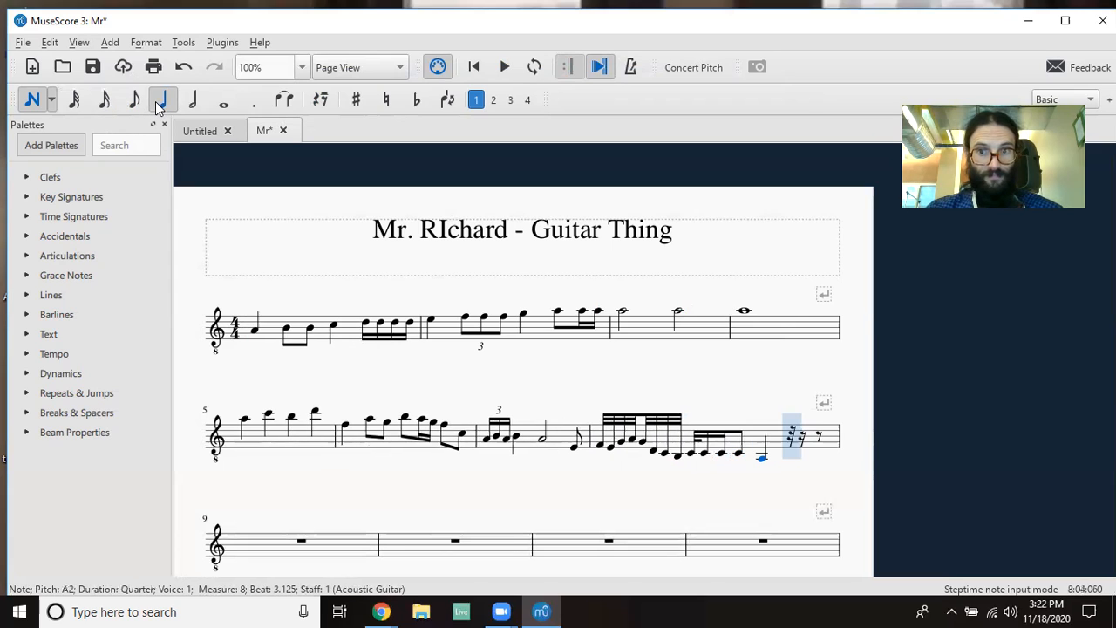
# Fill the rest of measure 8 with eighth-notes B and A, letting the A tie over into measure 9, and leave note input.
pyautogui.click(136, 103)
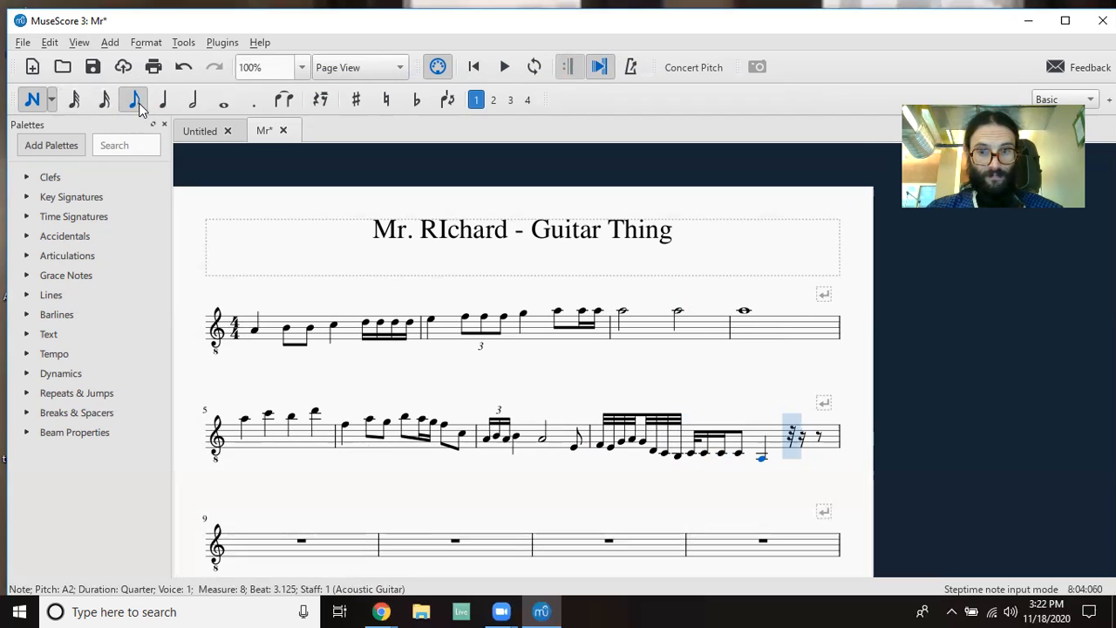
pyautogui.press('a')
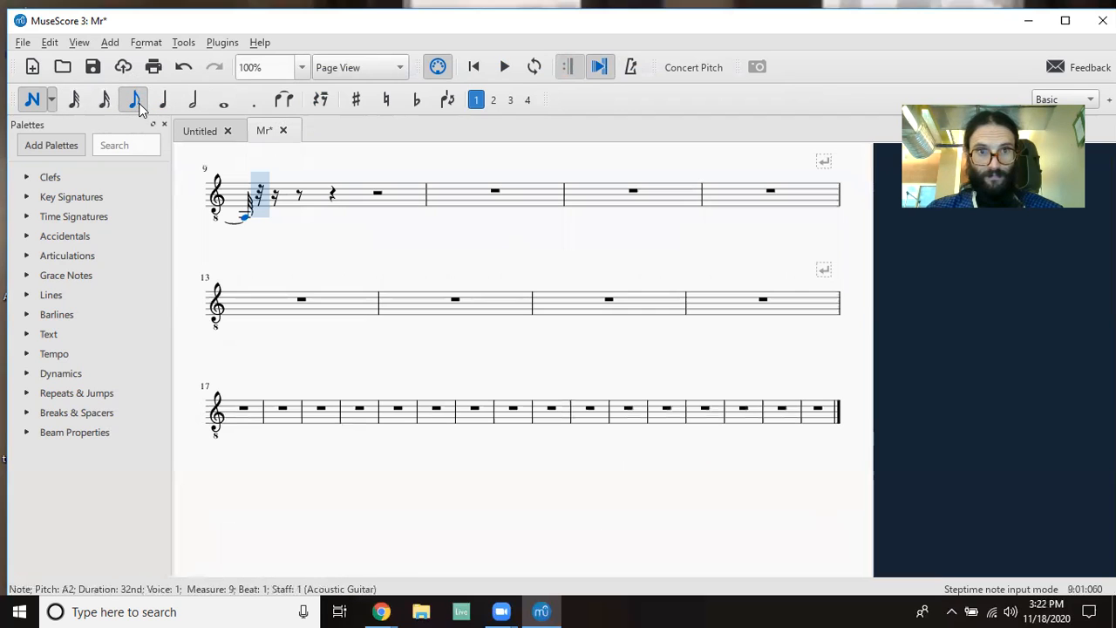
pyautogui.scroll(3, 300, 277)
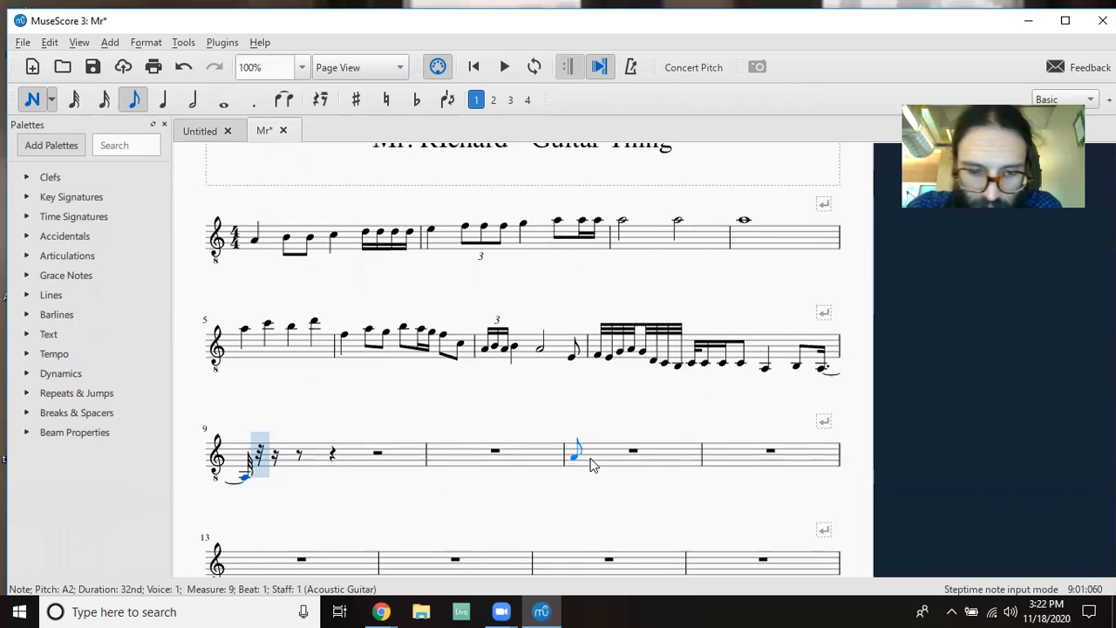
pyautogui.press('Escape')
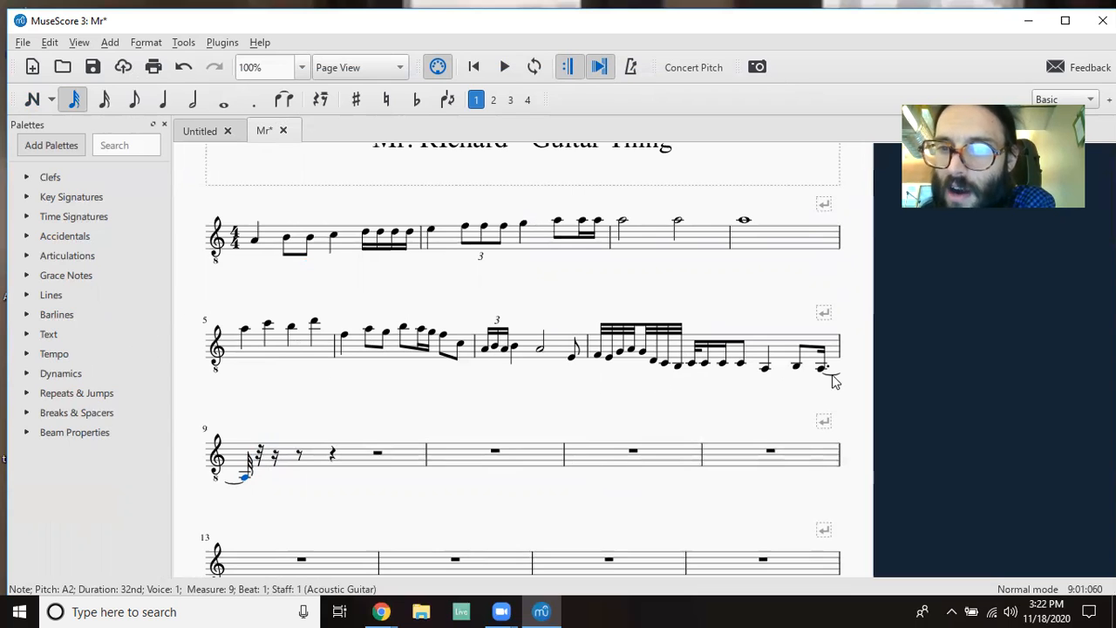
# Play back the score from the first note of measure 5, stopping after the entered notes.
pyautogui.click(246, 330)
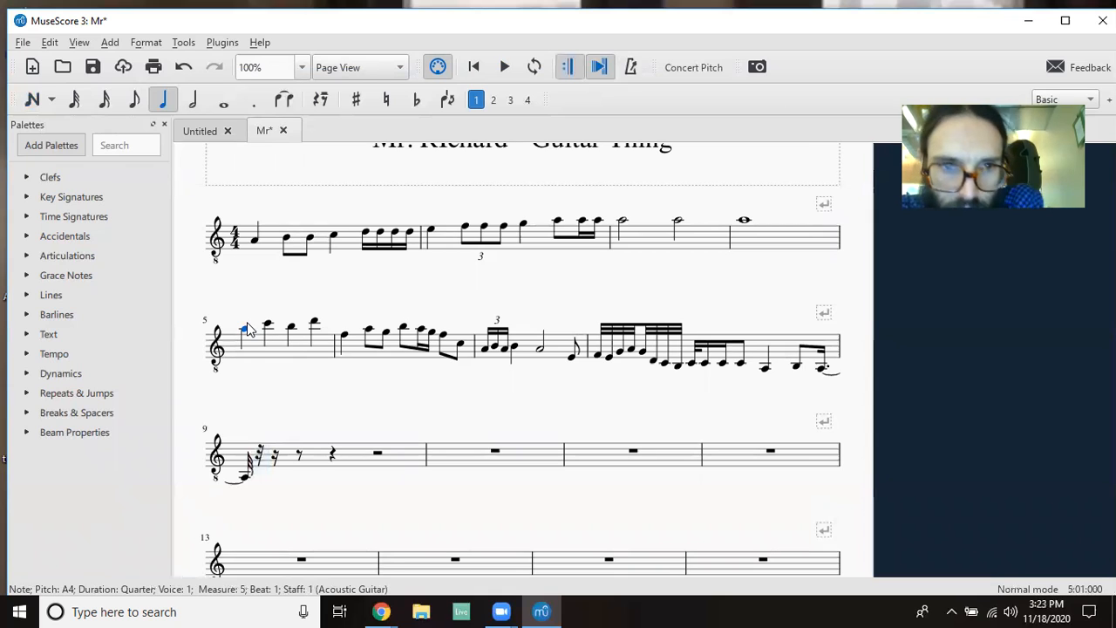
pyautogui.press('space')
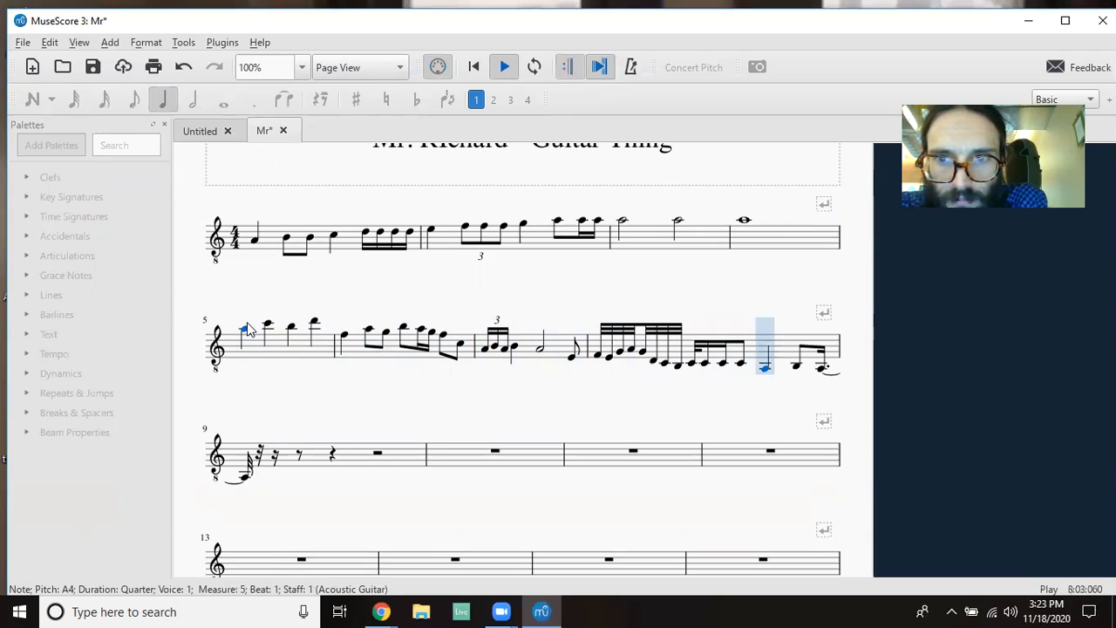
pyautogui.press('space')
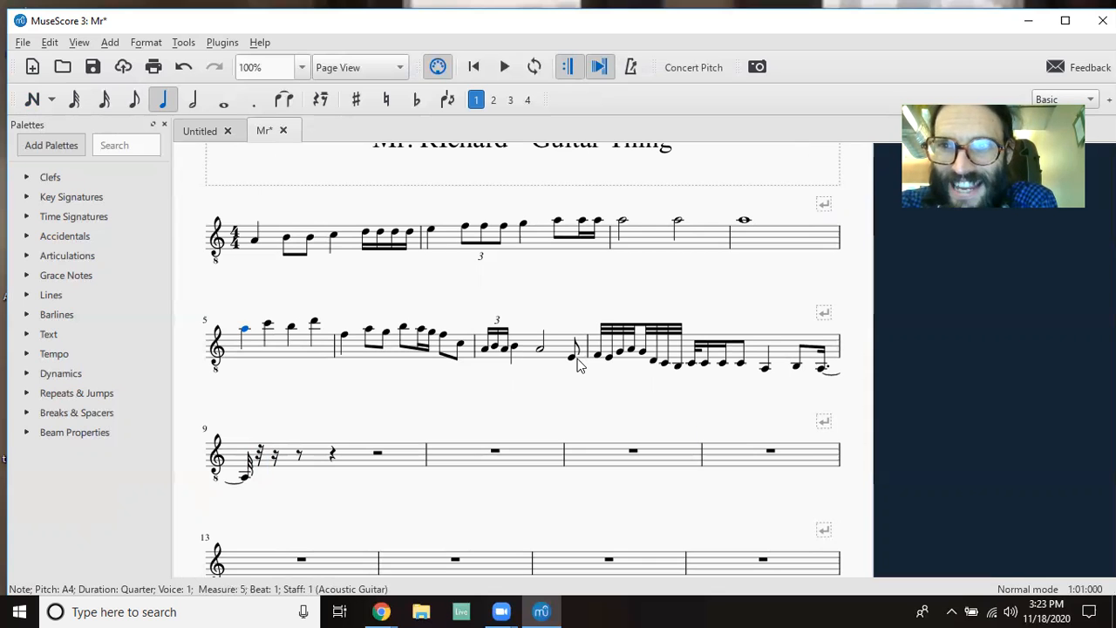
# Add a linked second staff to the Acoustic Guitar in the score's instrument setup.
pyautogui.press('i')
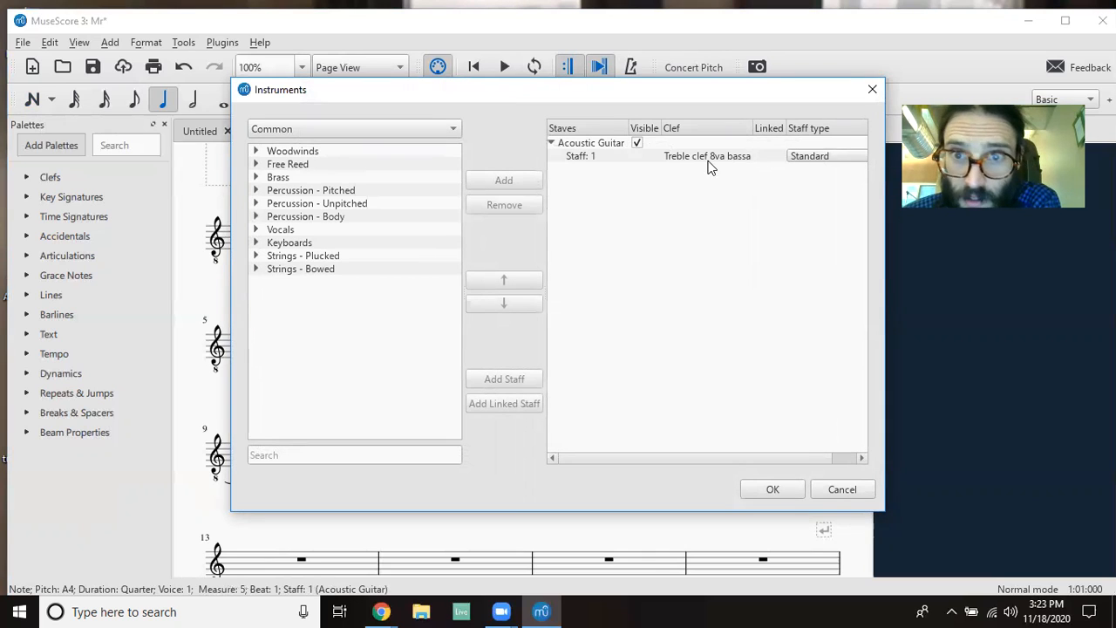
pyautogui.click(575, 158)
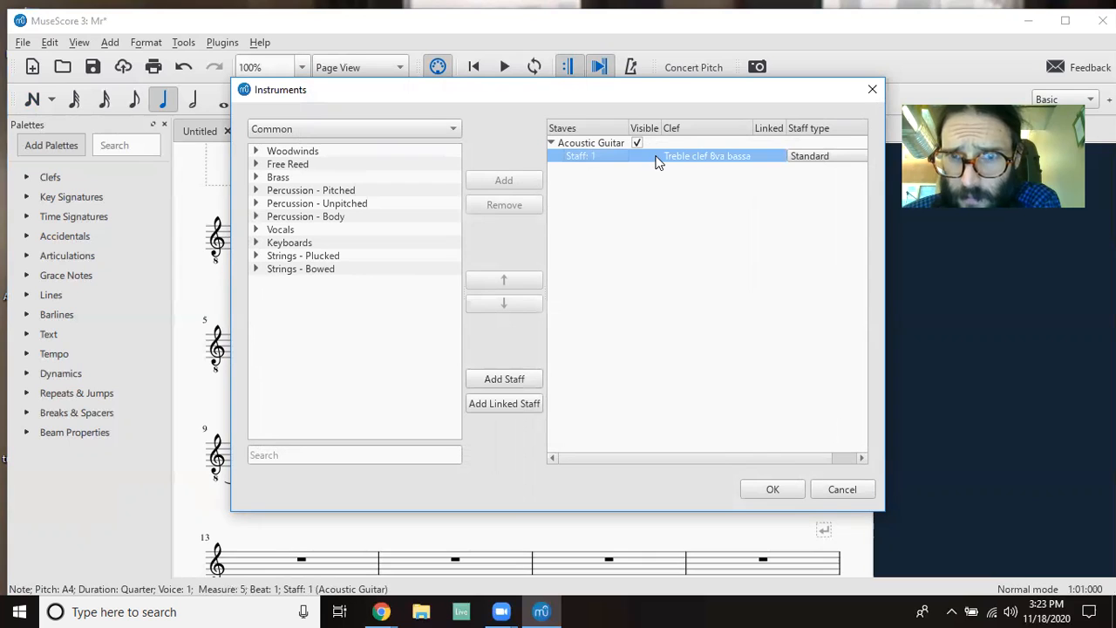
pyautogui.click(510, 403)
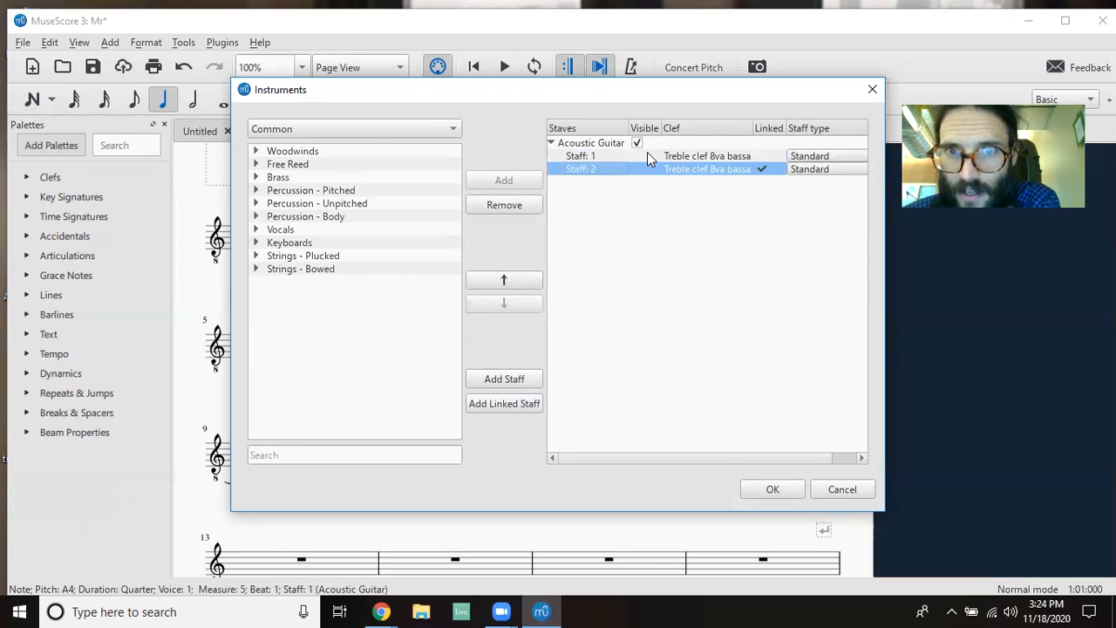
pyautogui.click(589, 158)
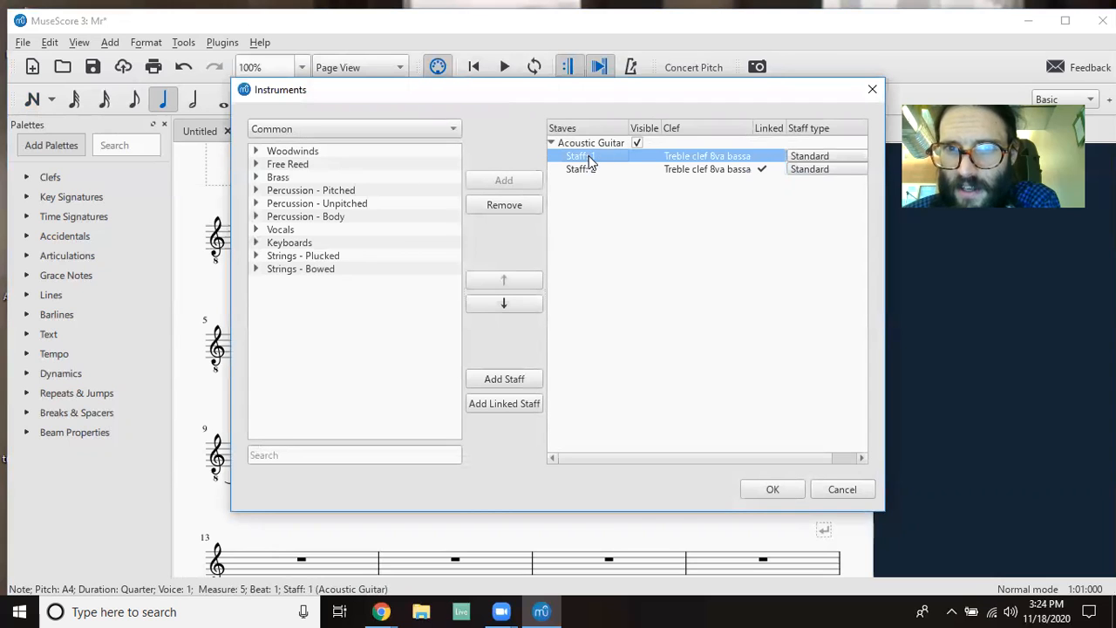
# Set the linked second staff's type to Tab. 6-str. simple and apply the instrument changes.
pyautogui.click(618, 171)
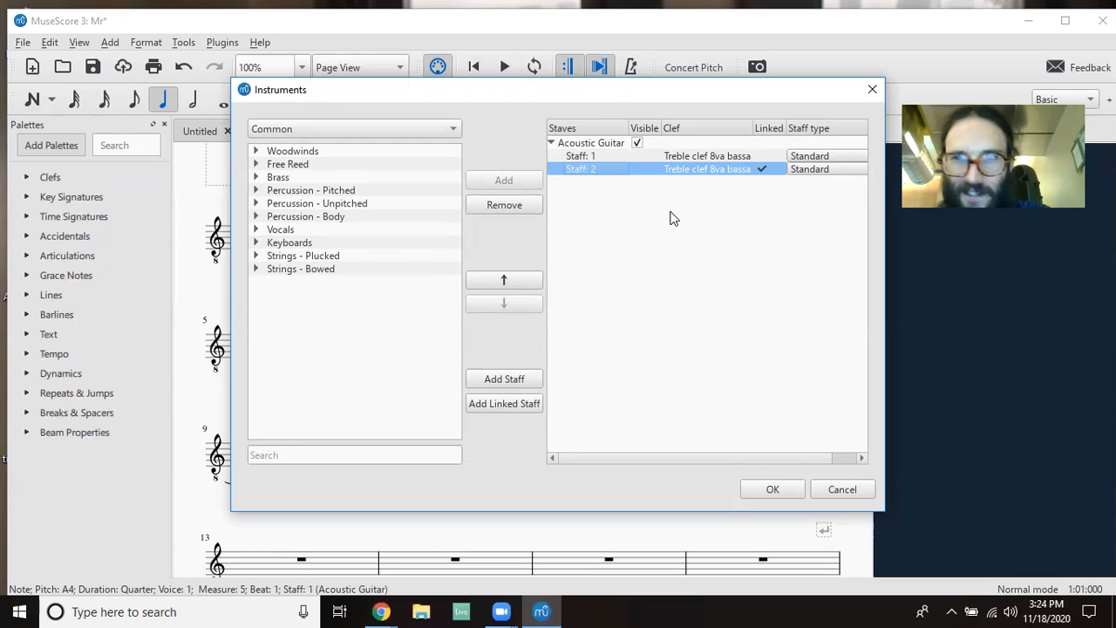
pyautogui.click(810, 173)
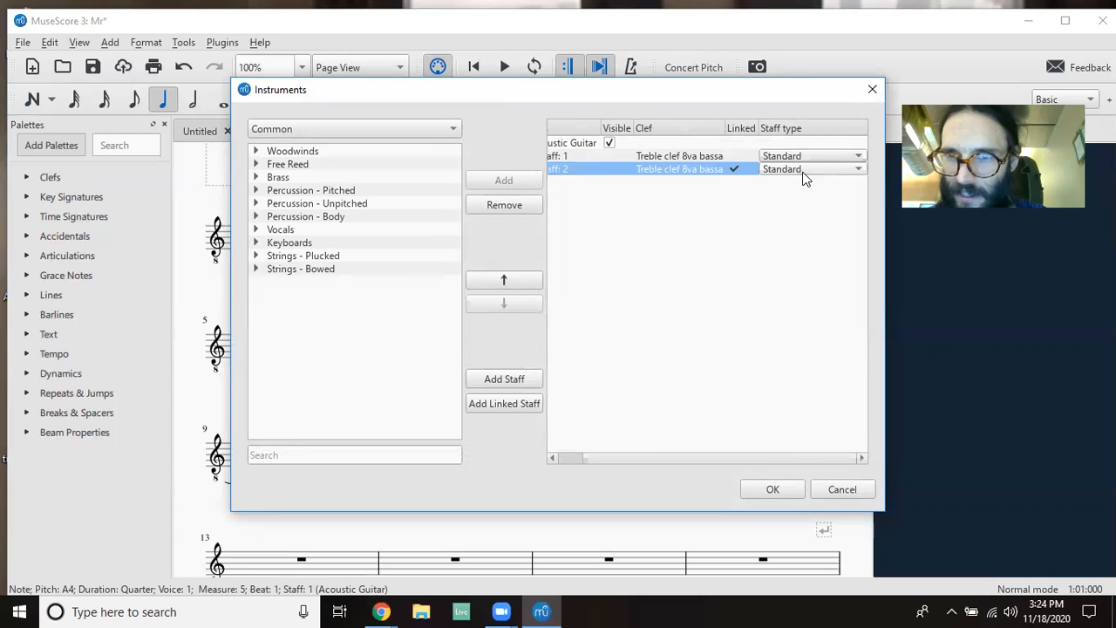
pyautogui.click(804, 170)
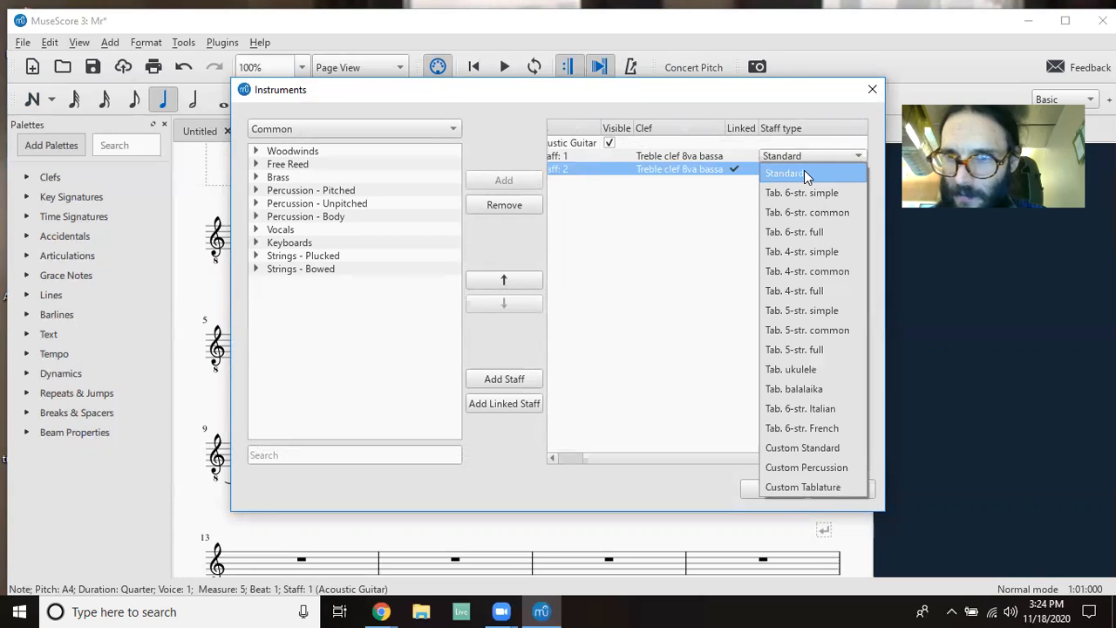
pyautogui.click(848, 193)
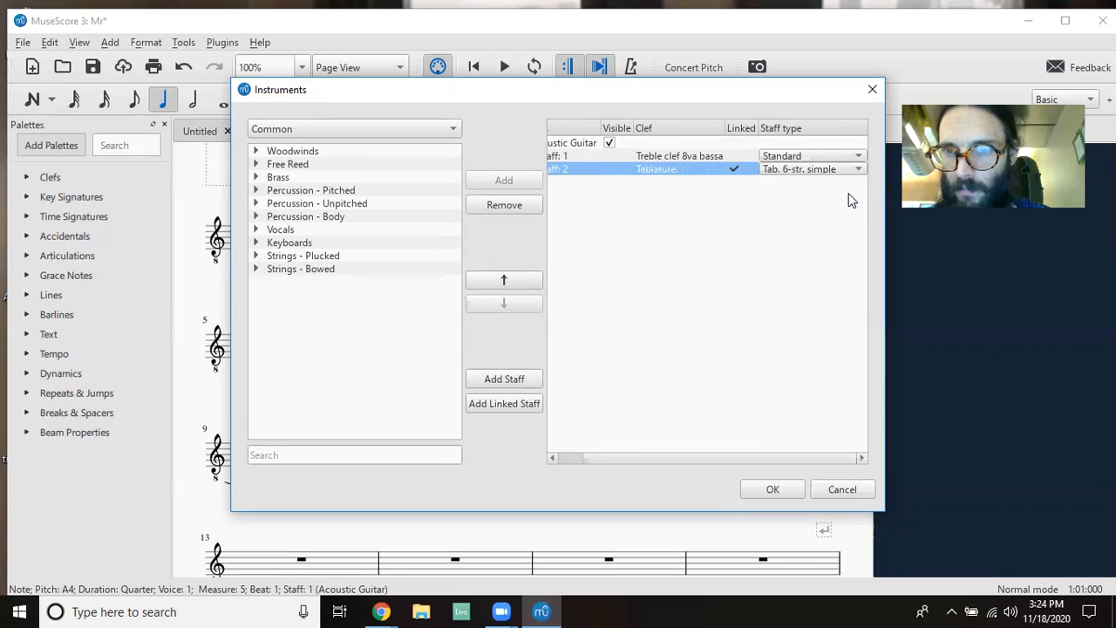
pyautogui.click(686, 156)
pyautogui.click(668, 169)
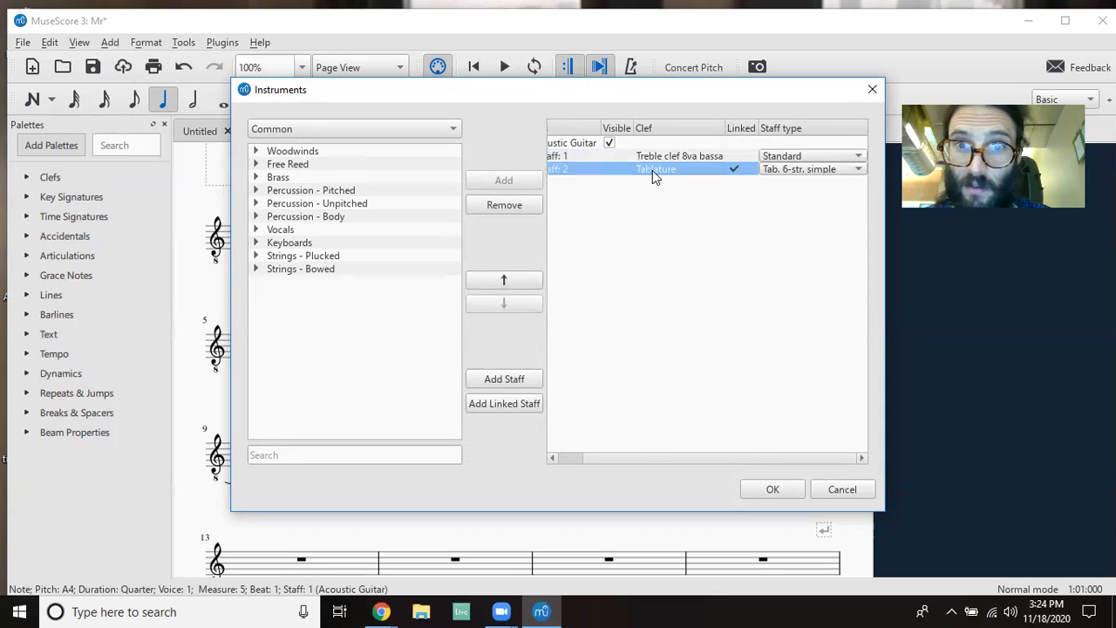
pyautogui.click(773, 489)
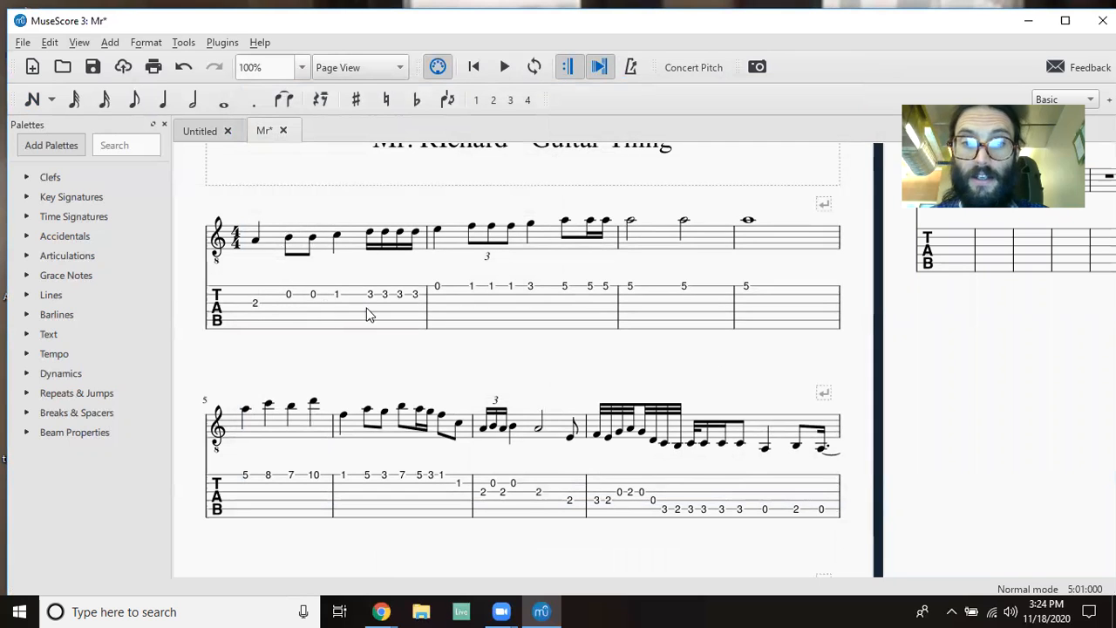
pyautogui.scroll(-1, 339, 416)
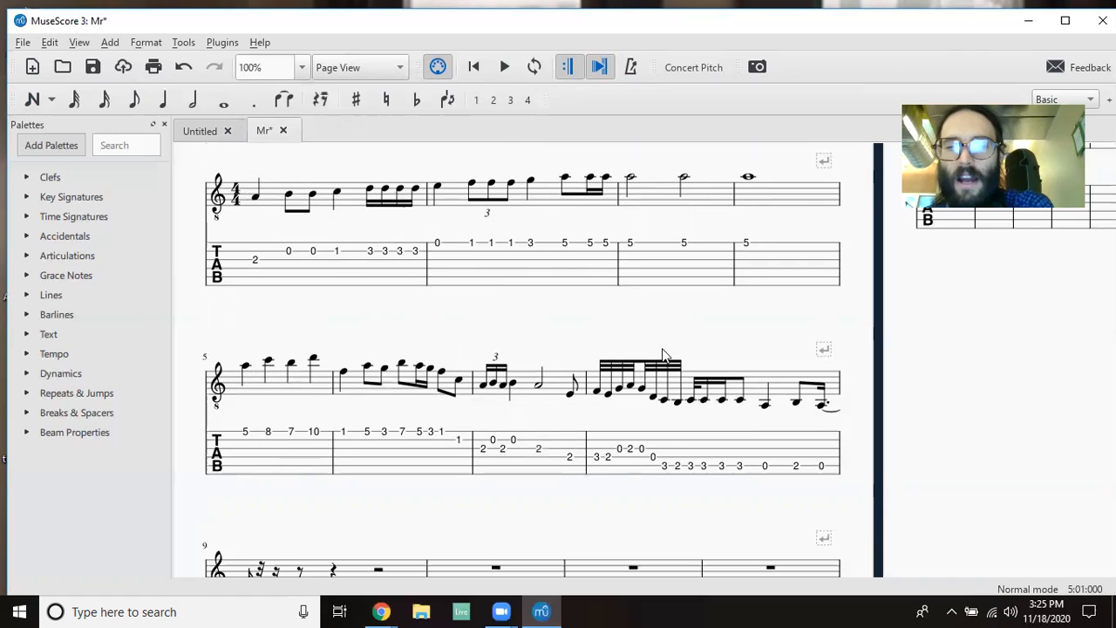
pyautogui.click(256, 196)
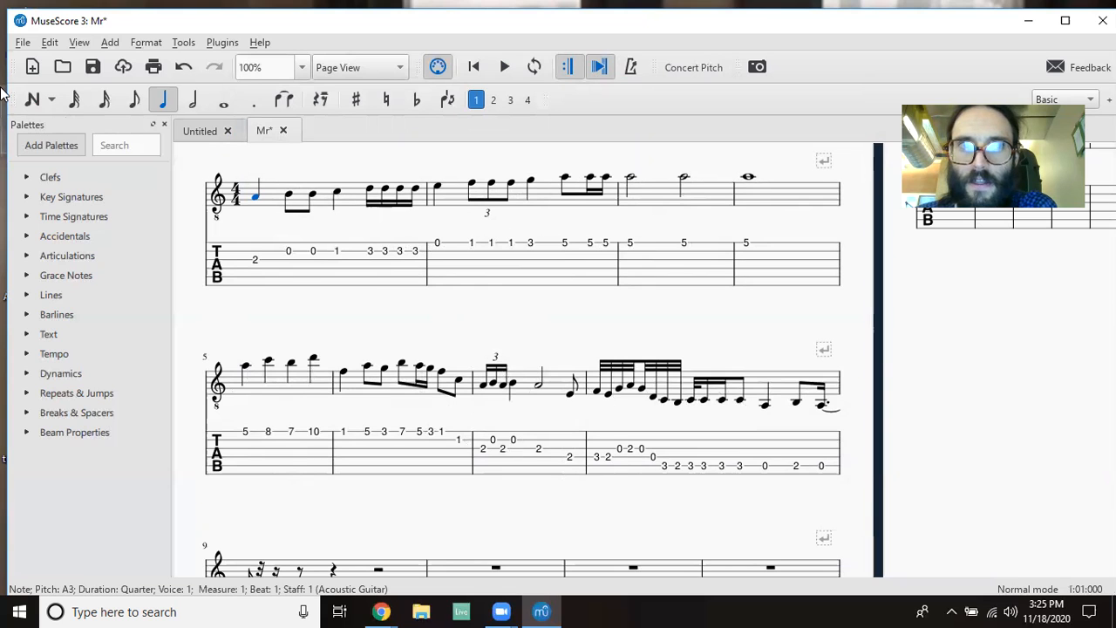
pyautogui.click(22, 42)
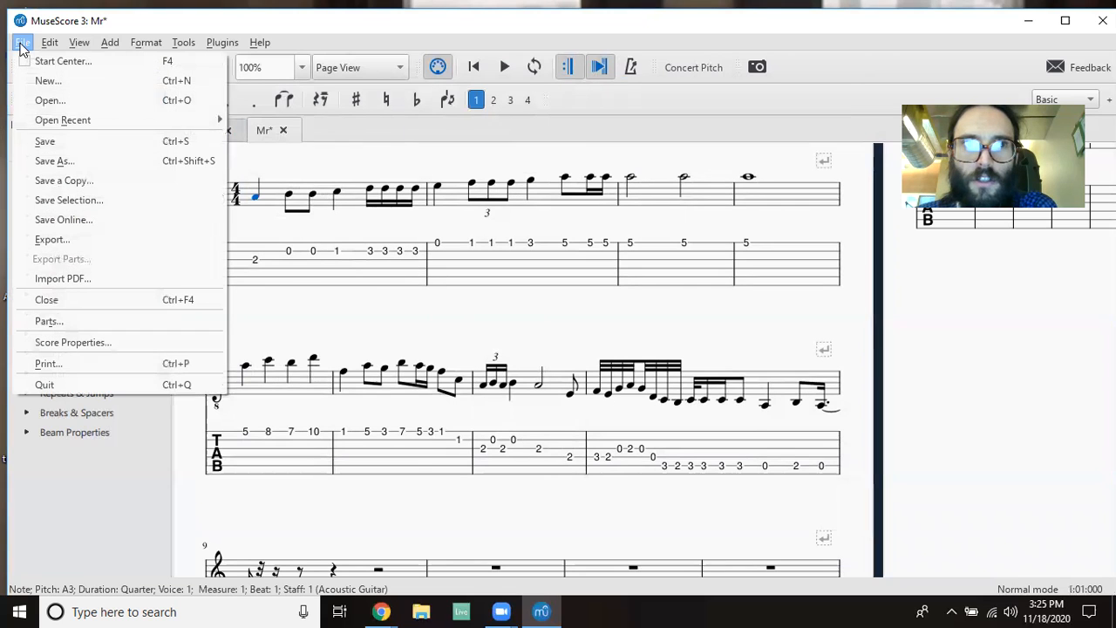
pyautogui.click(61, 142)
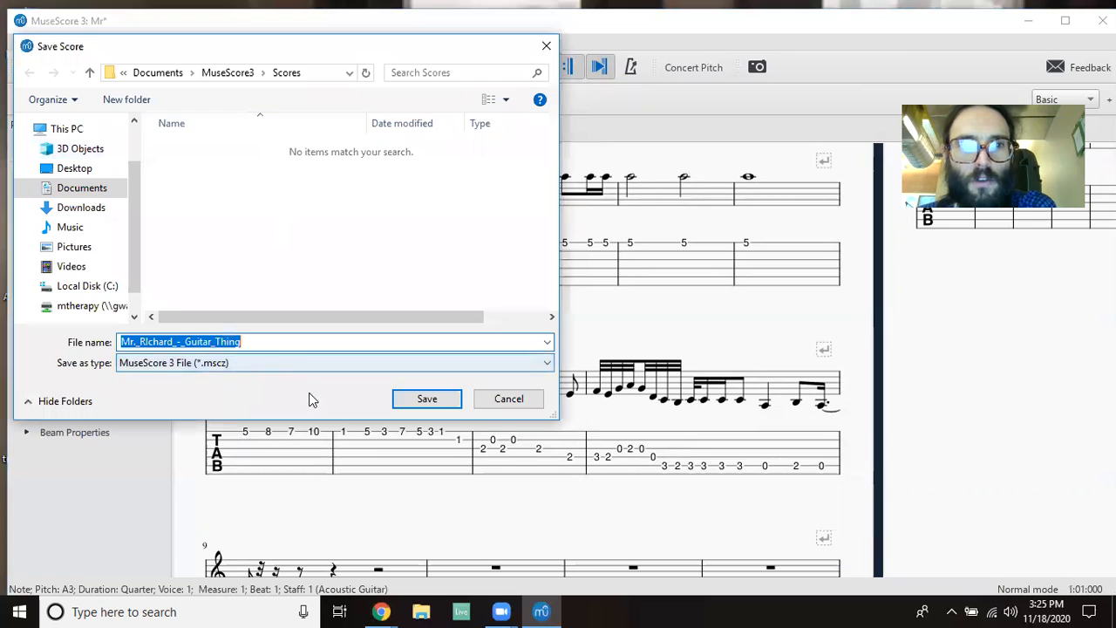
pyautogui.click(488, 405)
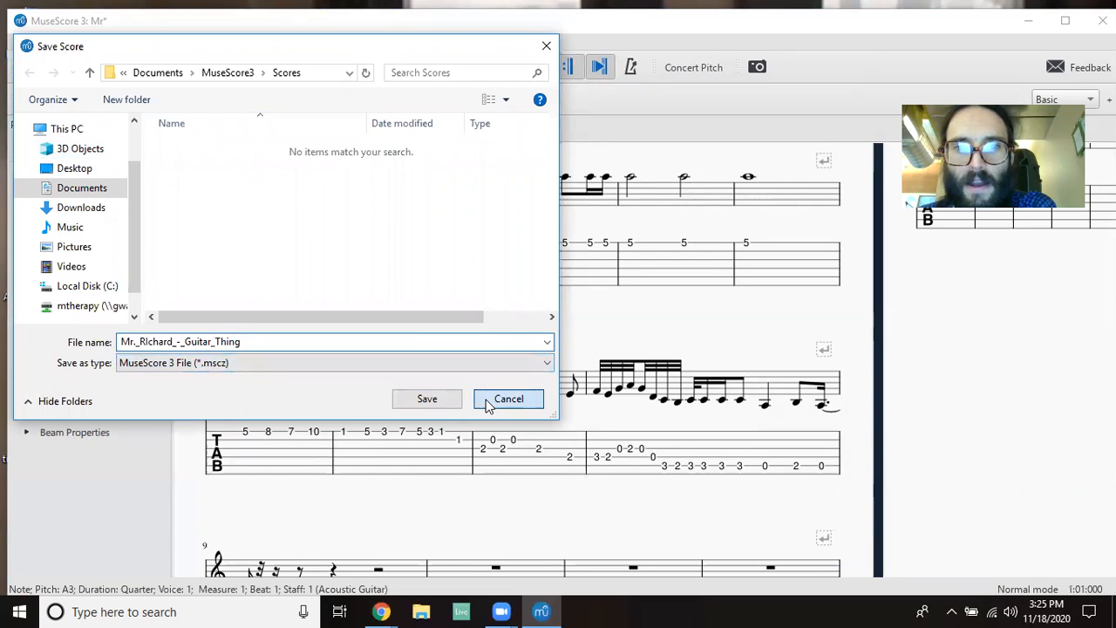